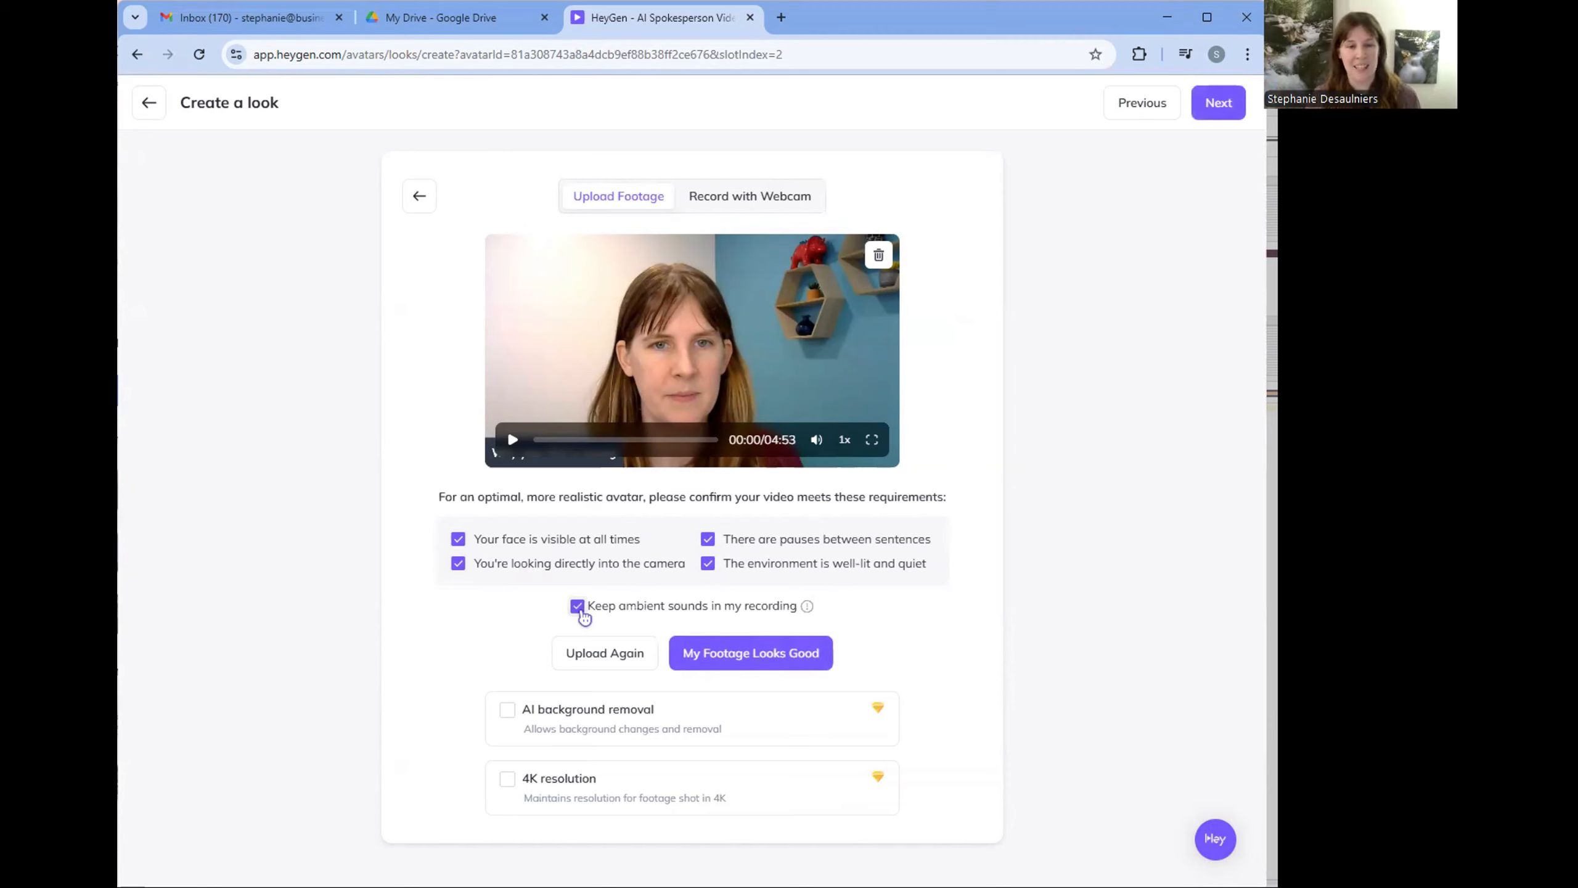
- Confirm that the uploaded footage for the new avatar look meets the requirements
{"action": "left_click", "coordinate": [785, 647]}
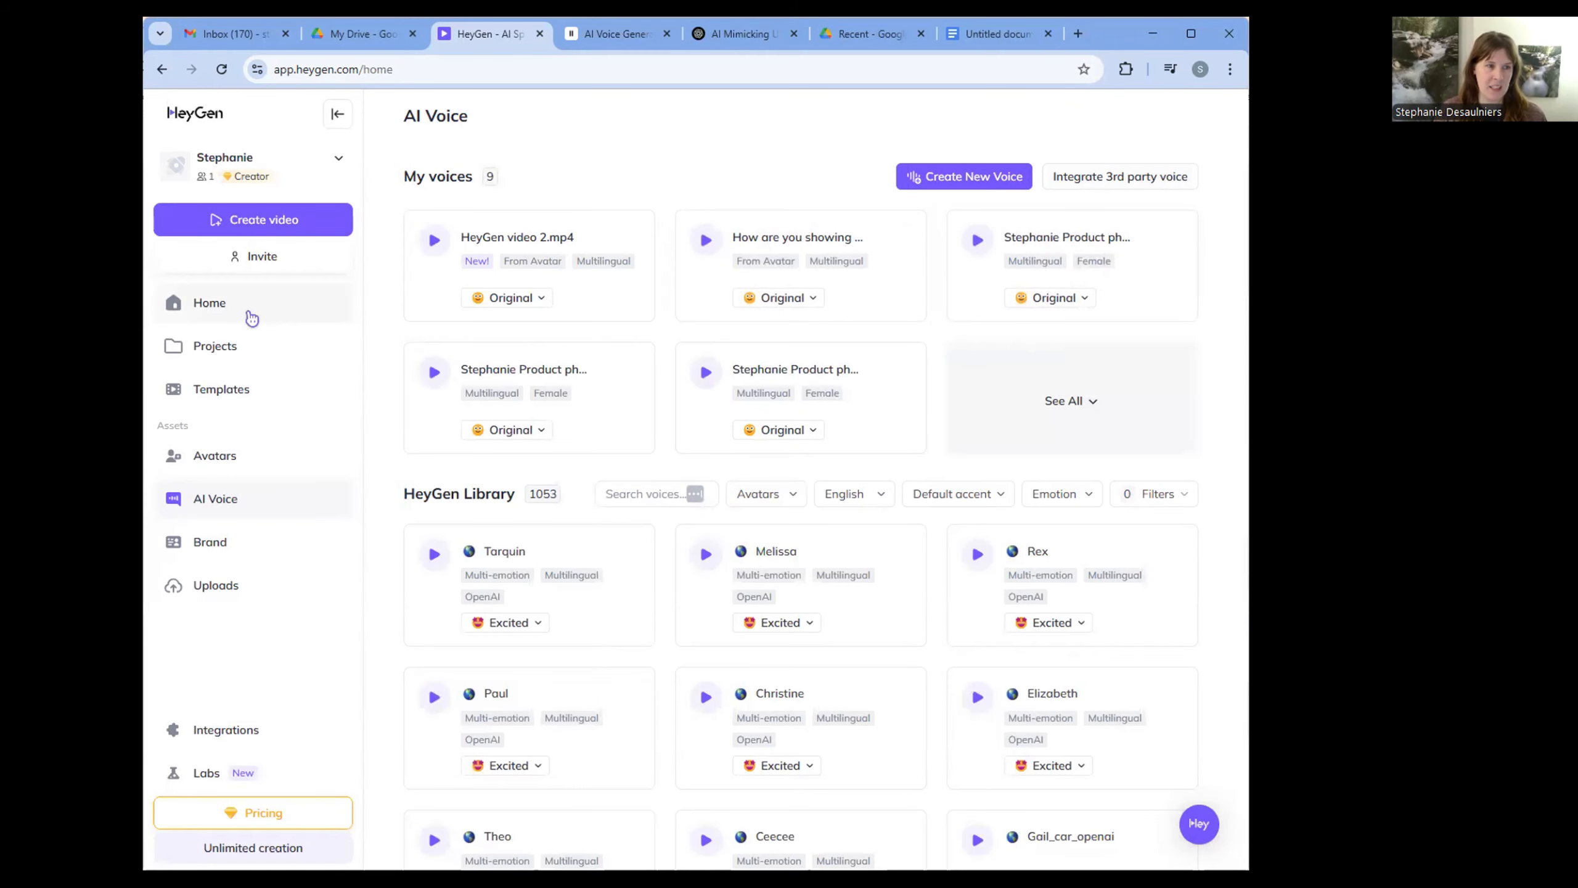
{"action": "left_click", "coordinate": [252, 318]}
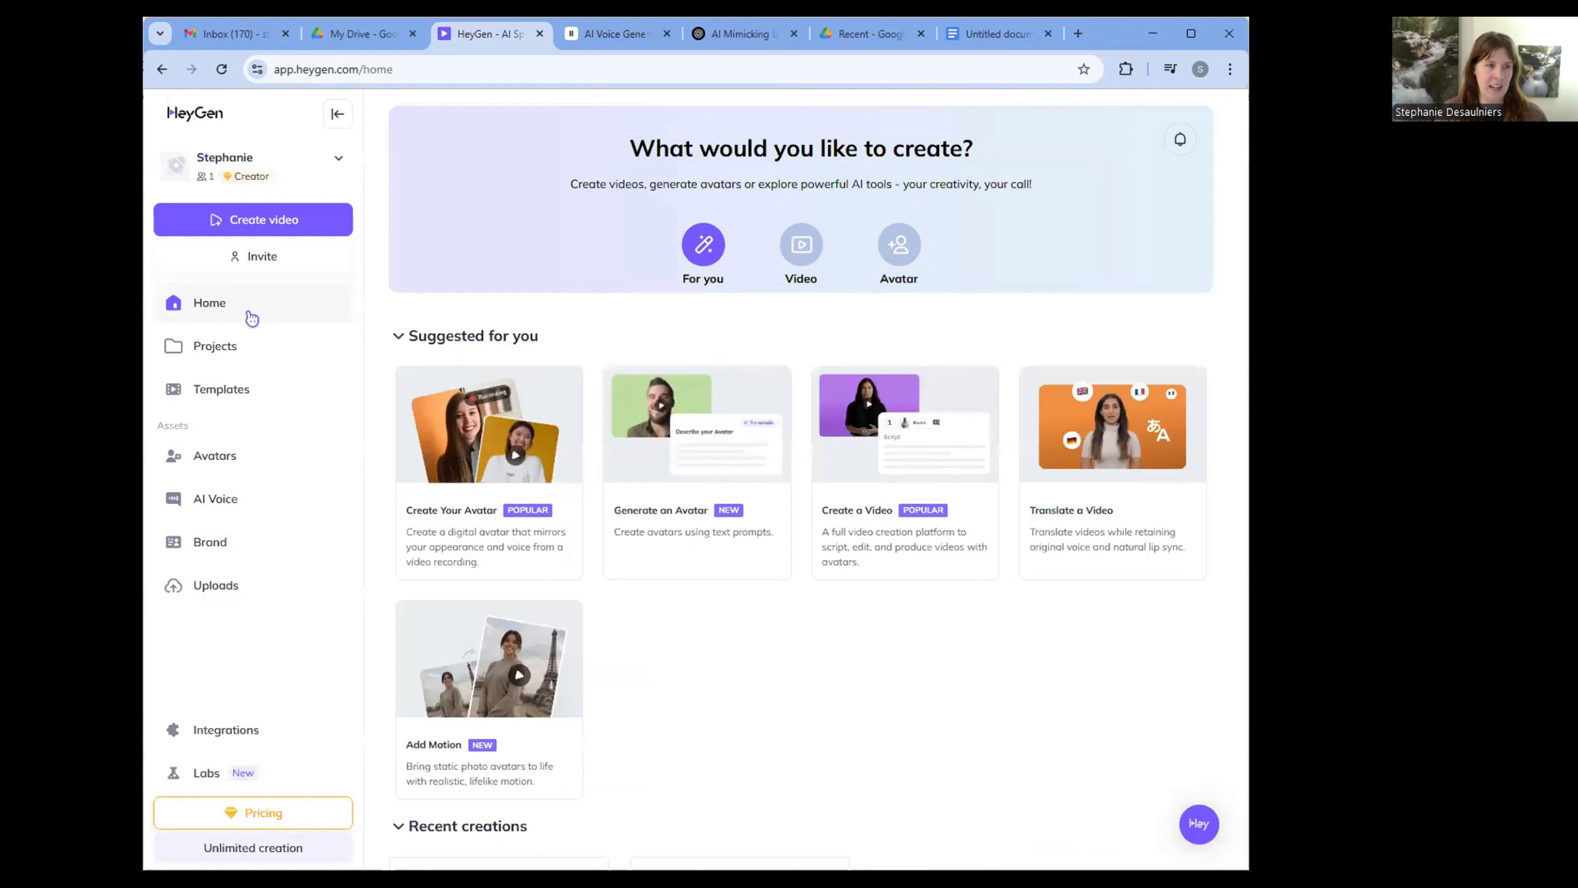
- Examine the looks available for the custom video avatar
{"action": "left_click", "coordinate": [224, 456]}
{"action": "left_click", "coordinate": [720, 328]}
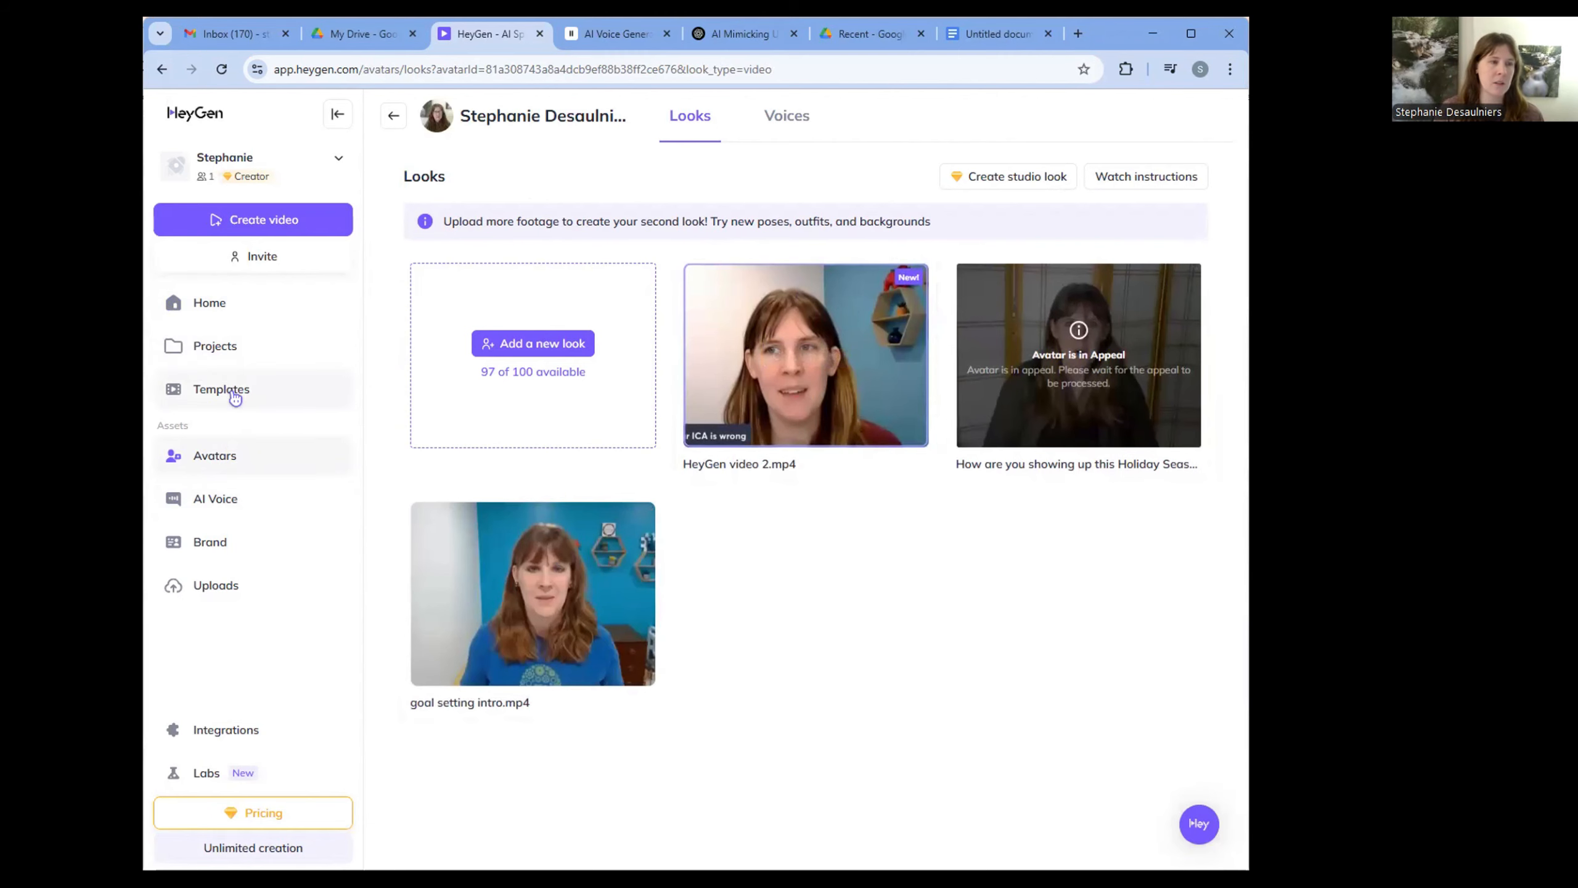
- Create a new landscape avatar video from scratch
{"action": "left_click", "coordinate": [243, 304]}
{"action": "left_click", "coordinate": [251, 220]}
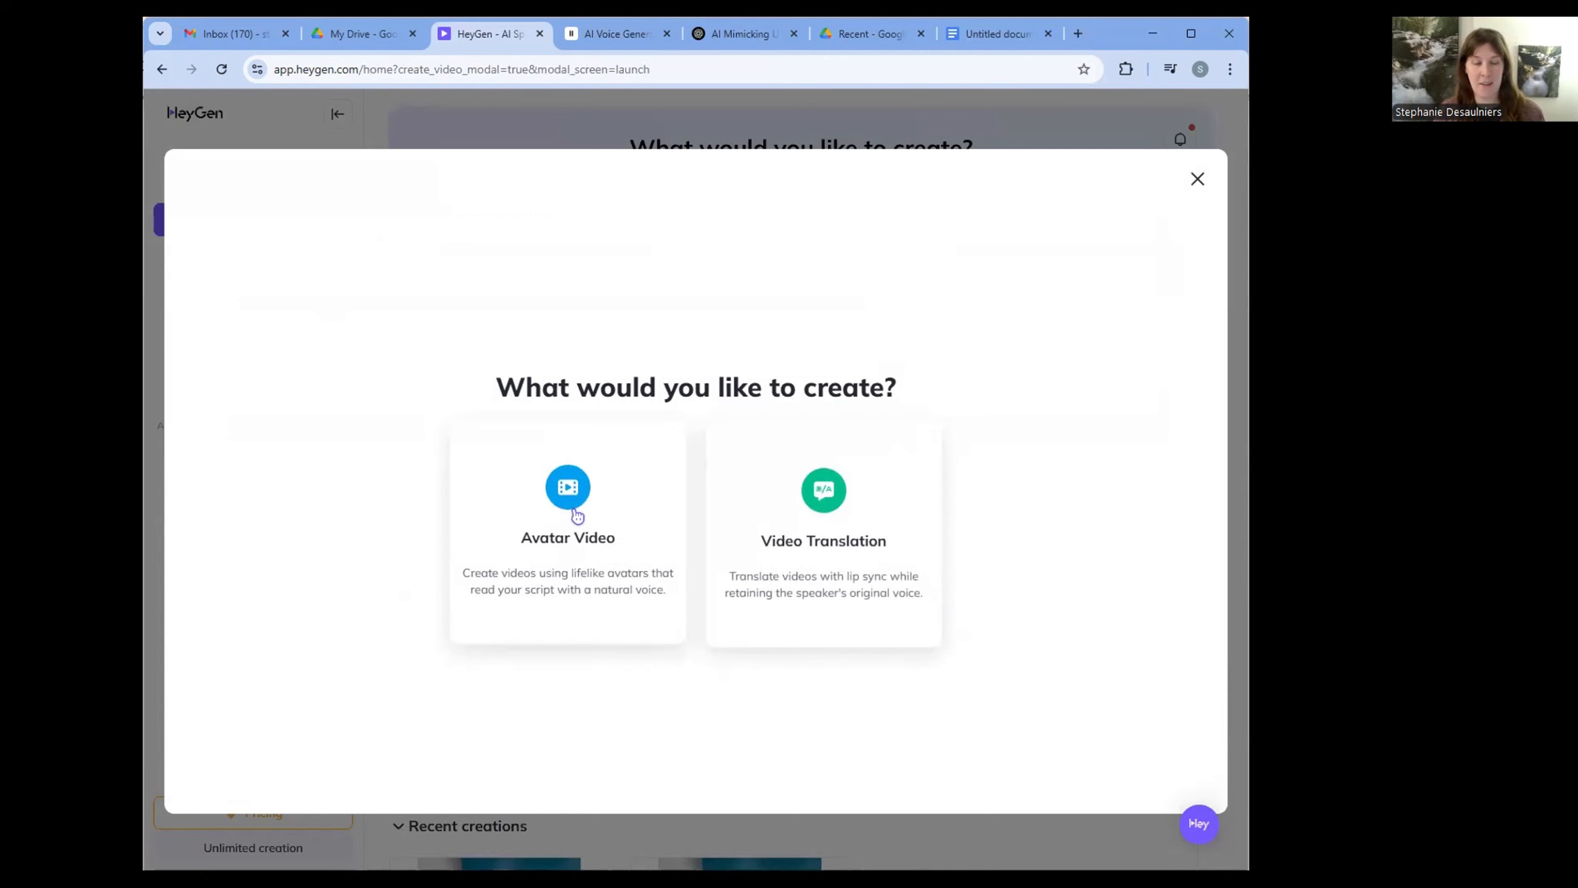
{"action": "left_click", "coordinate": [576, 515]}
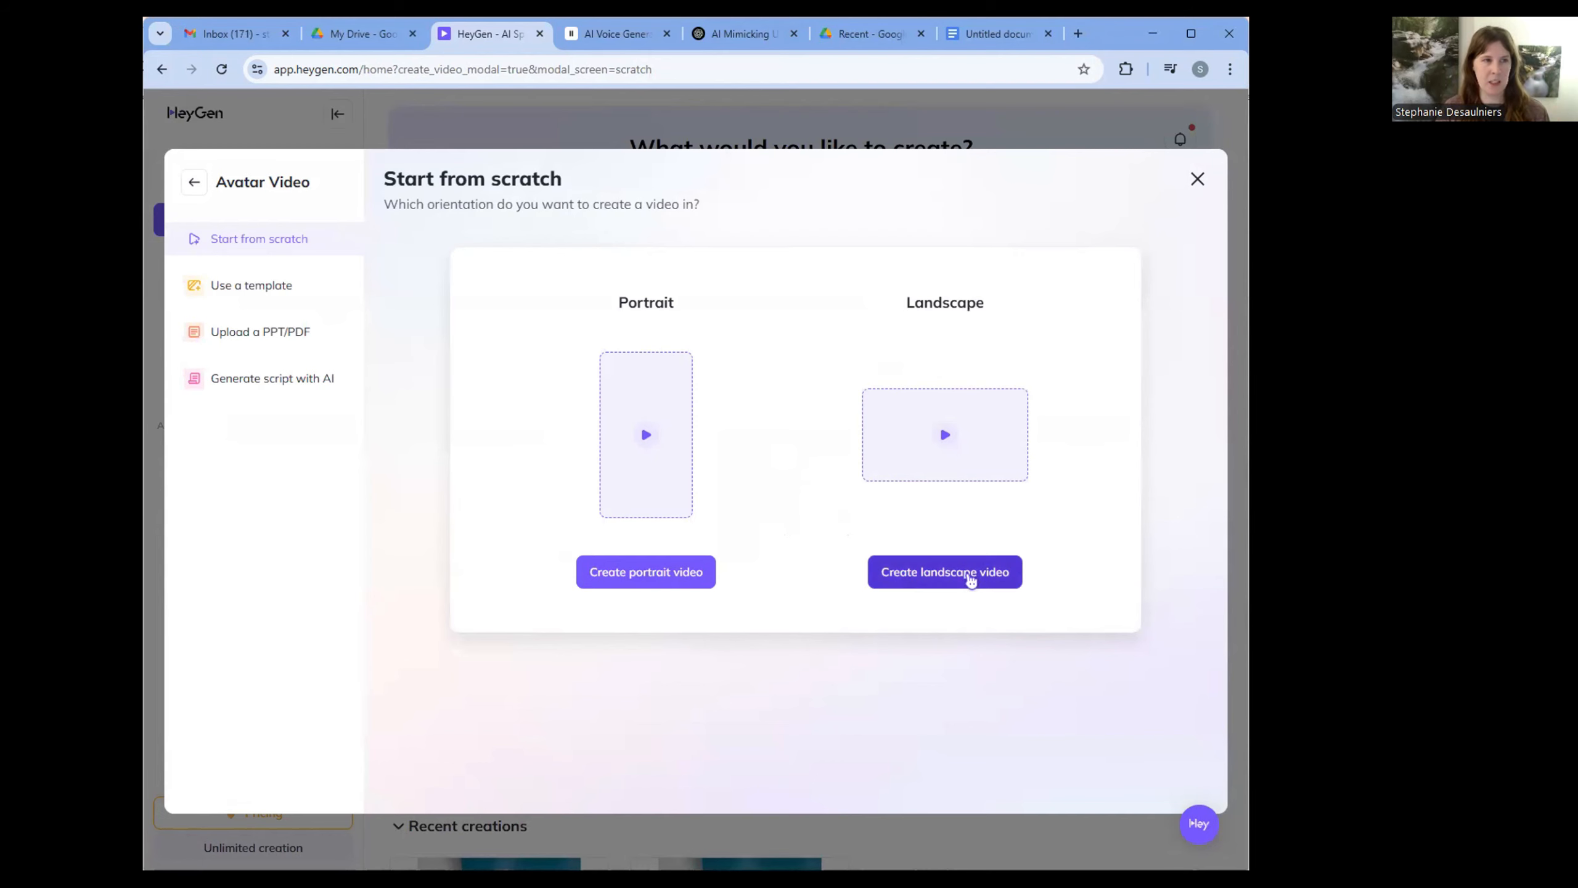
{"action": "left_click", "coordinate": [970, 573]}
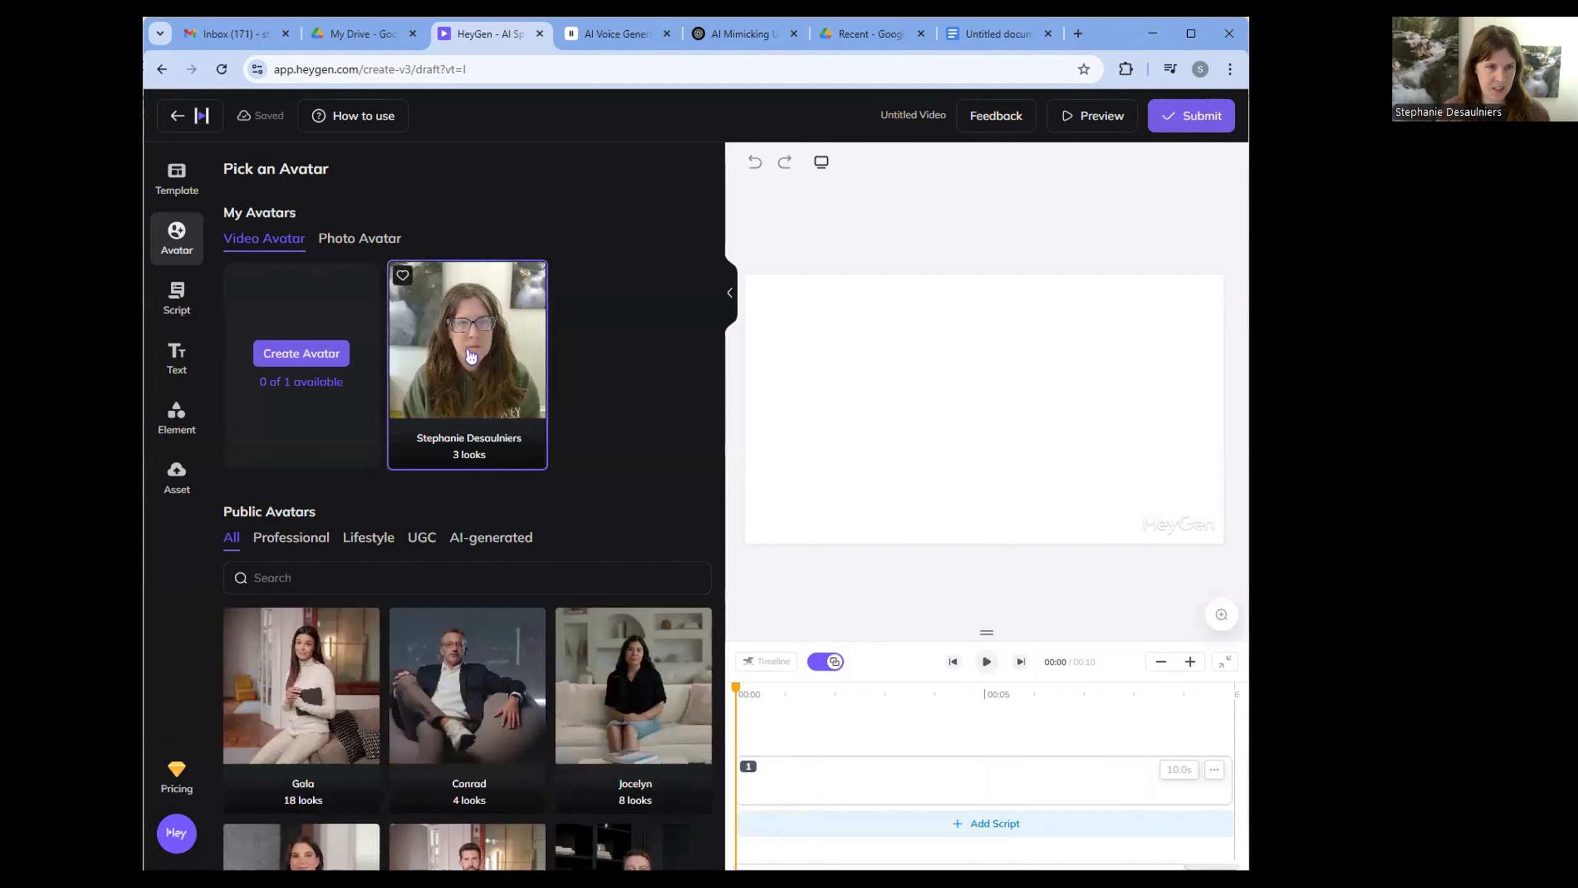
- Add the custom video avatar to the scene using its HeyGen video 2.mp4 look
{"action": "left_click", "coordinate": [407, 348]}
{"action": "left_click", "coordinate": [481, 323]}
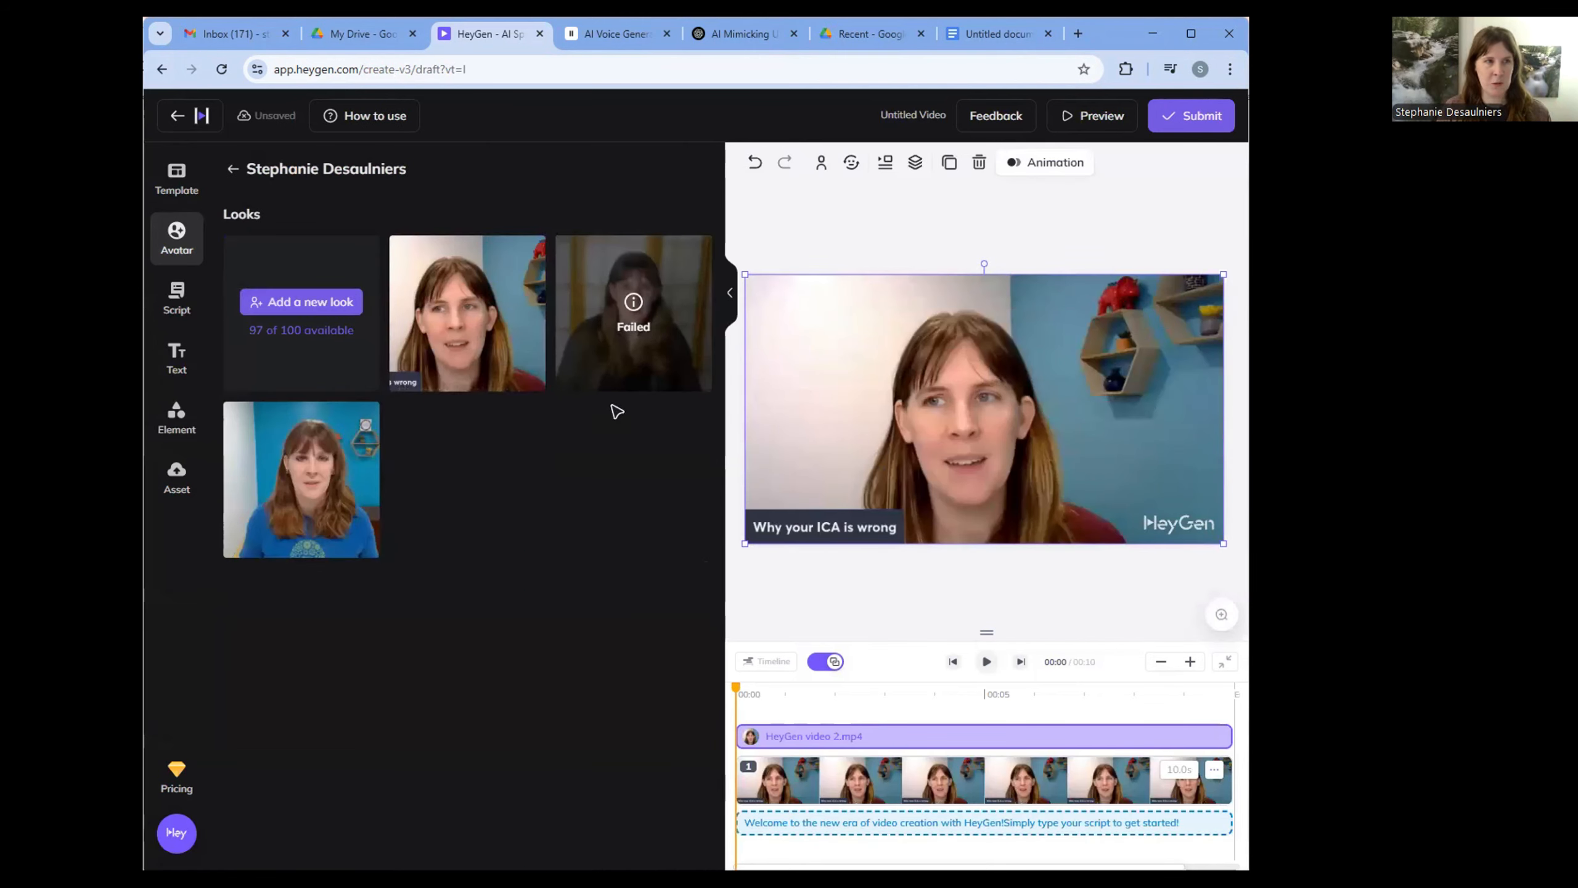
- Delete the placeholder welcome text from the avatar video's script
{"action": "left_click", "coordinate": [169, 303]}
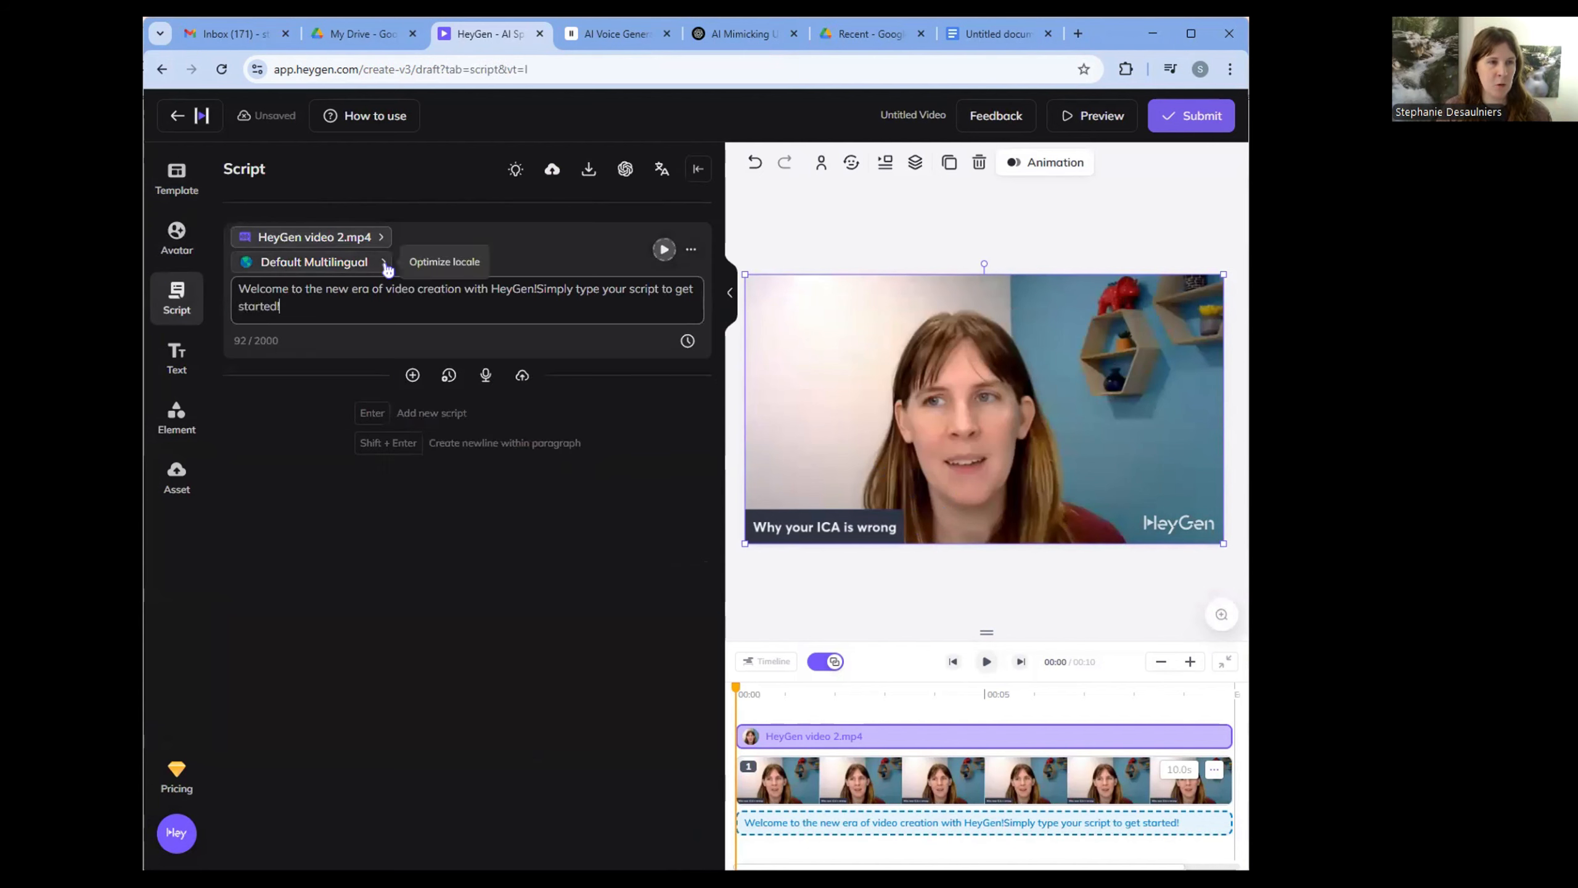
{"action": "left_click", "coordinate": [315, 303]}
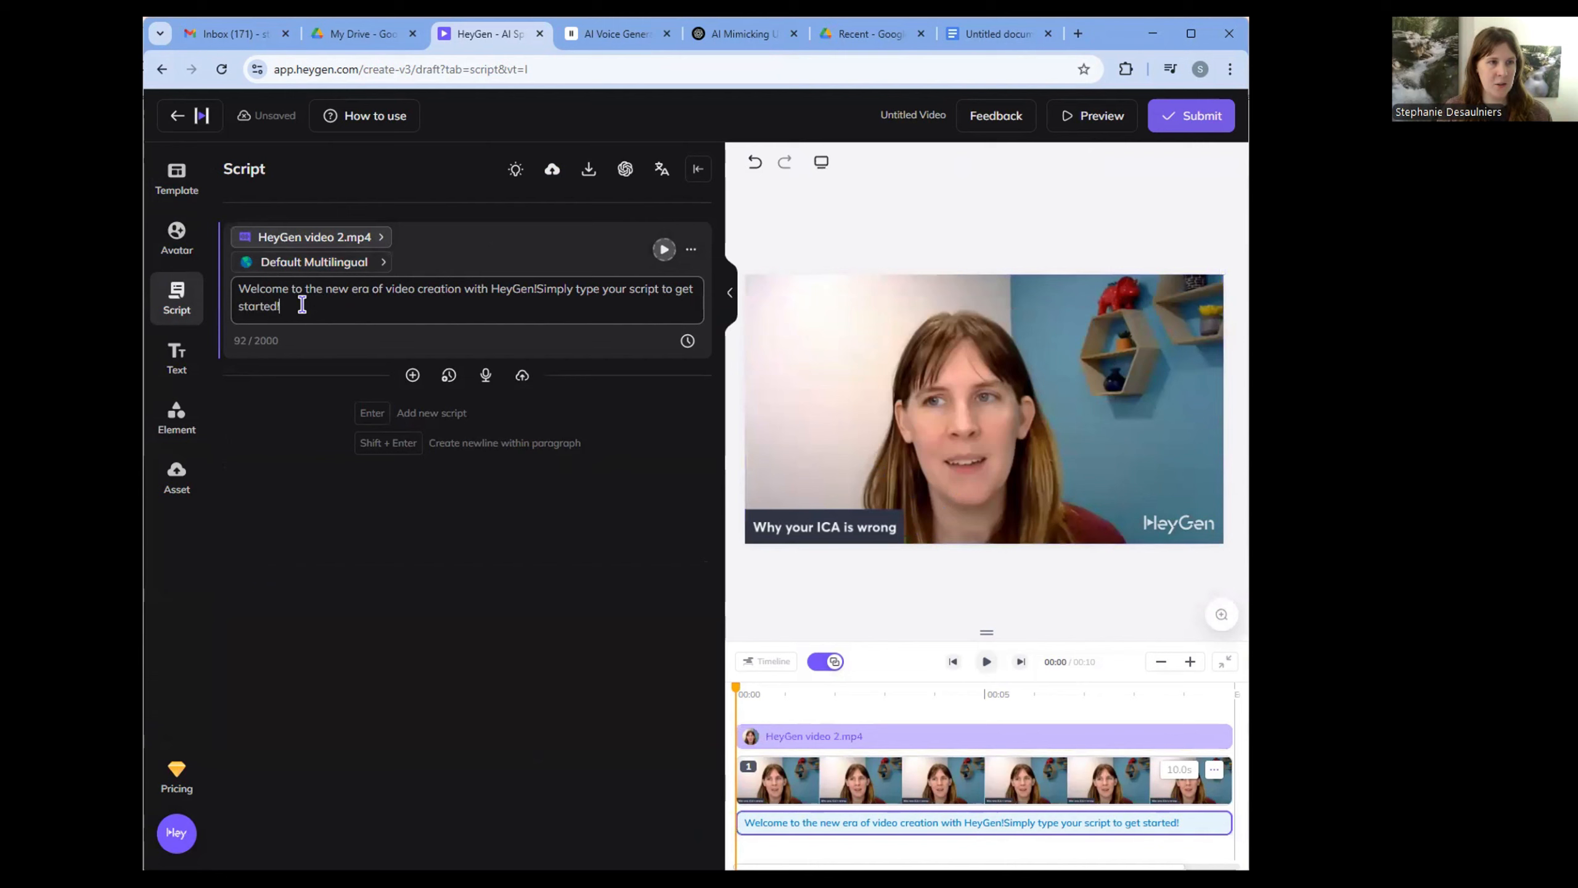
{"action": "double_click", "coordinate": [302, 304]}
{"action": "left_click", "coordinate": [329, 317]}
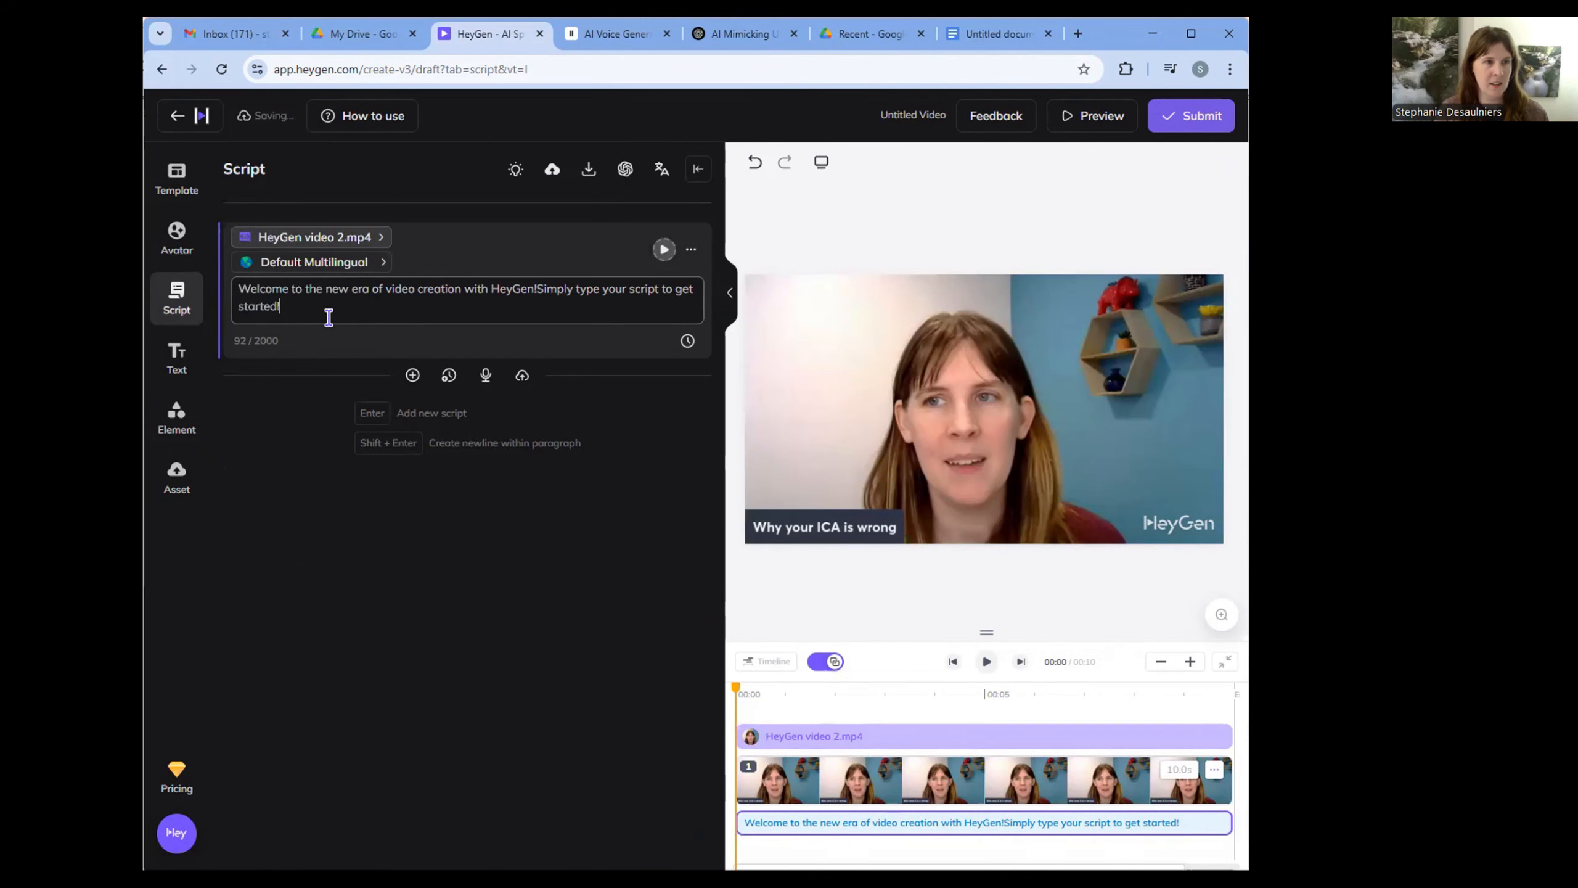
{"action": "triple_click", "coordinate": [243, 289]}
{"action": "key", "text": "BackSpace"}
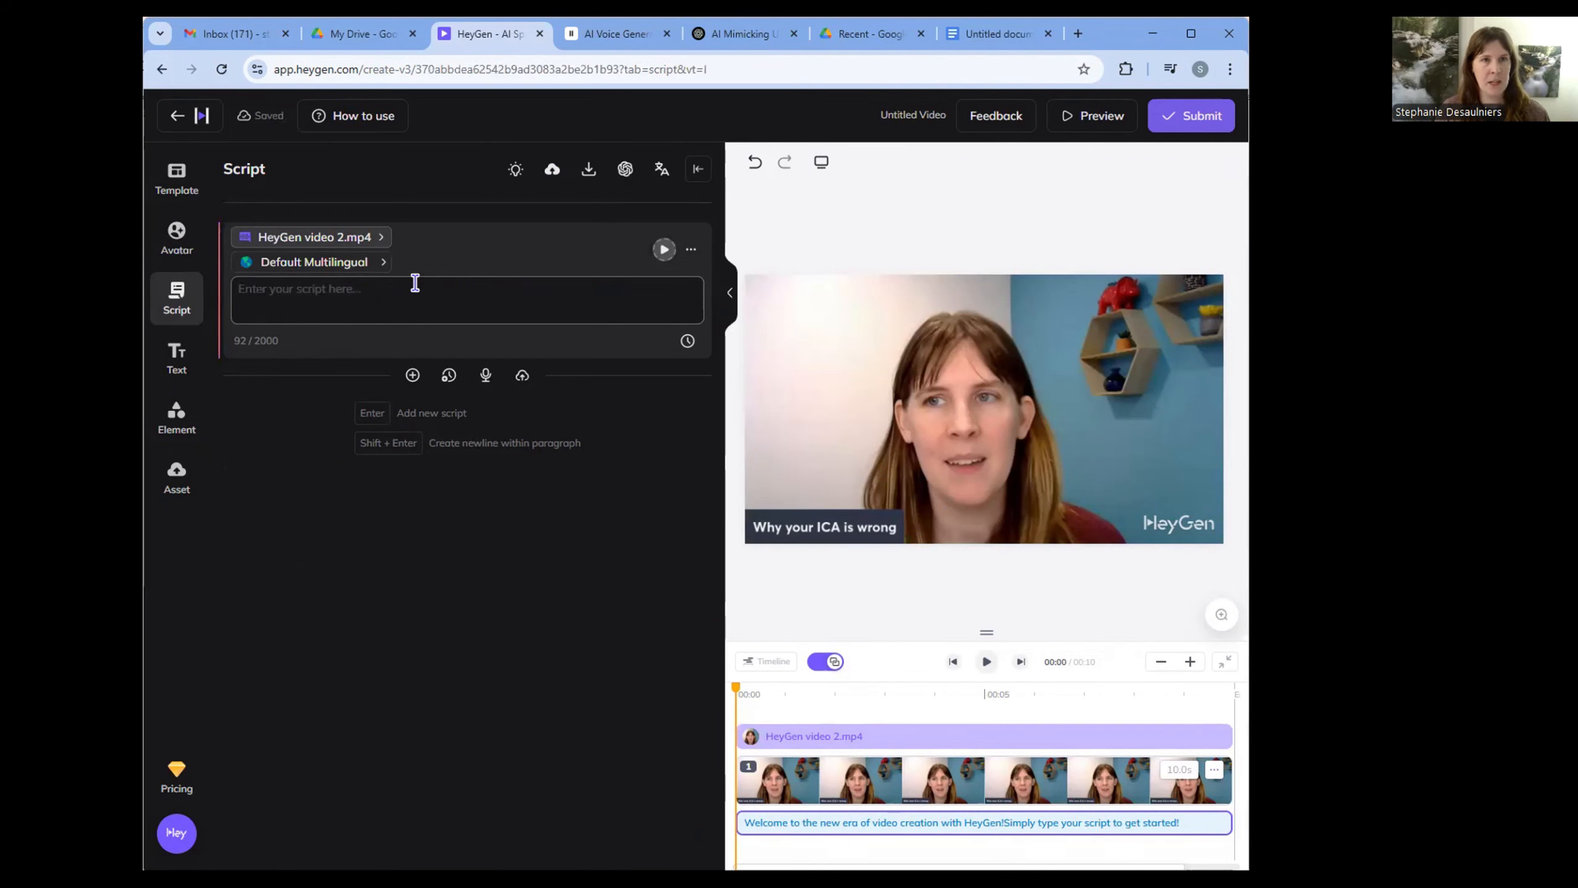
- Copy the intro and SEO section from the Untitled document in Google Docs and paste it into the empty HeyGen script block
{"action": "left_click", "coordinate": [973, 34]}
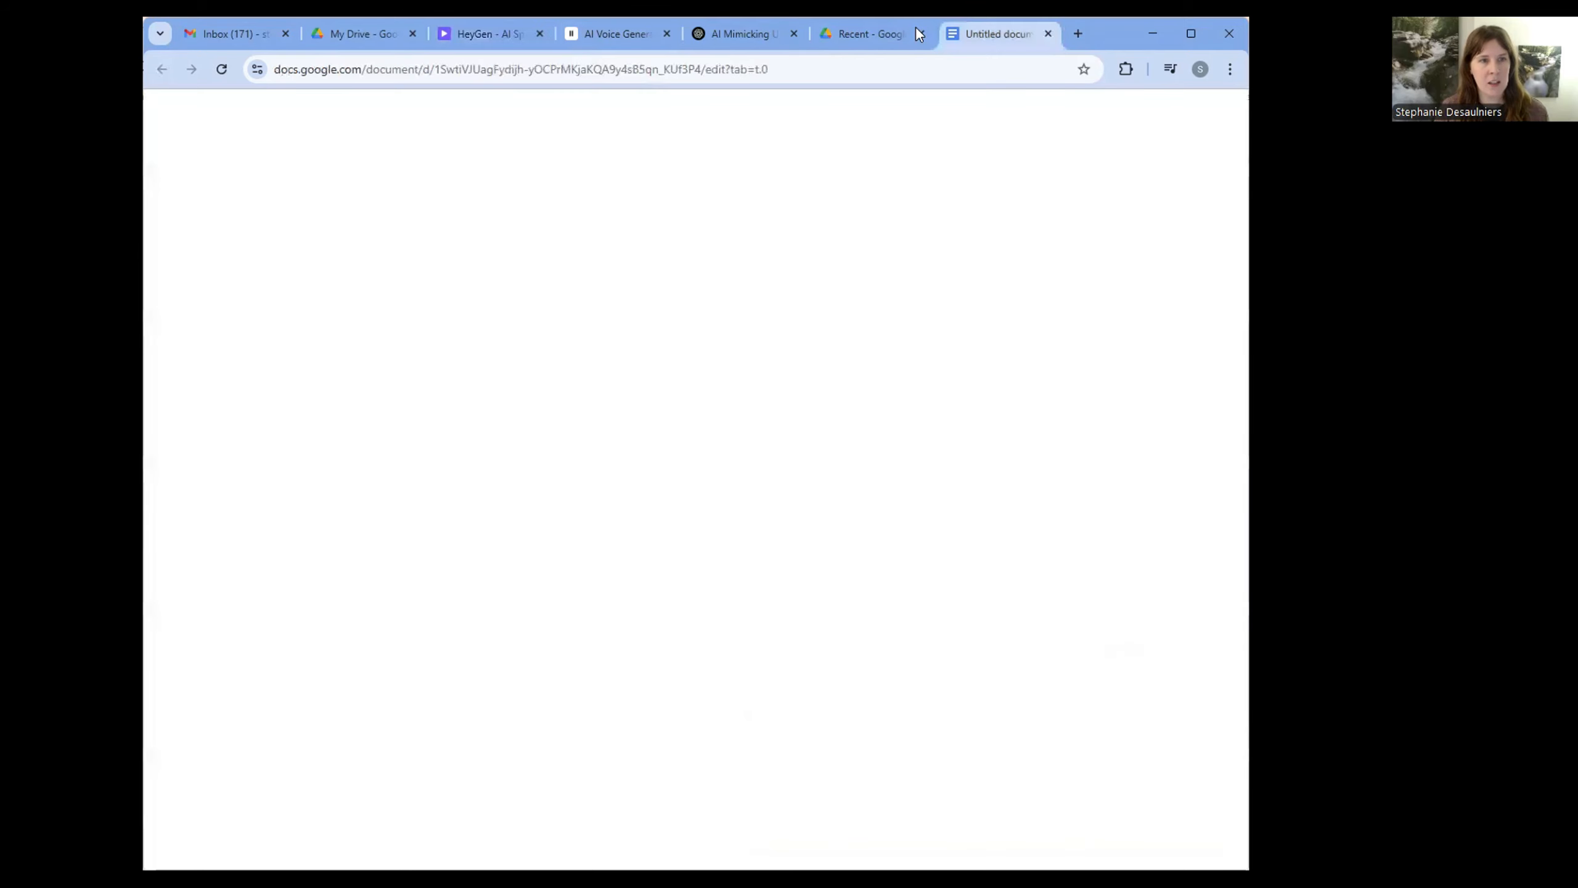
{"action": "left_click_drag", "start_coordinate": [745, 594], "coordinate": [978, 642]}
{"action": "key", "text": "ctrl+c"}
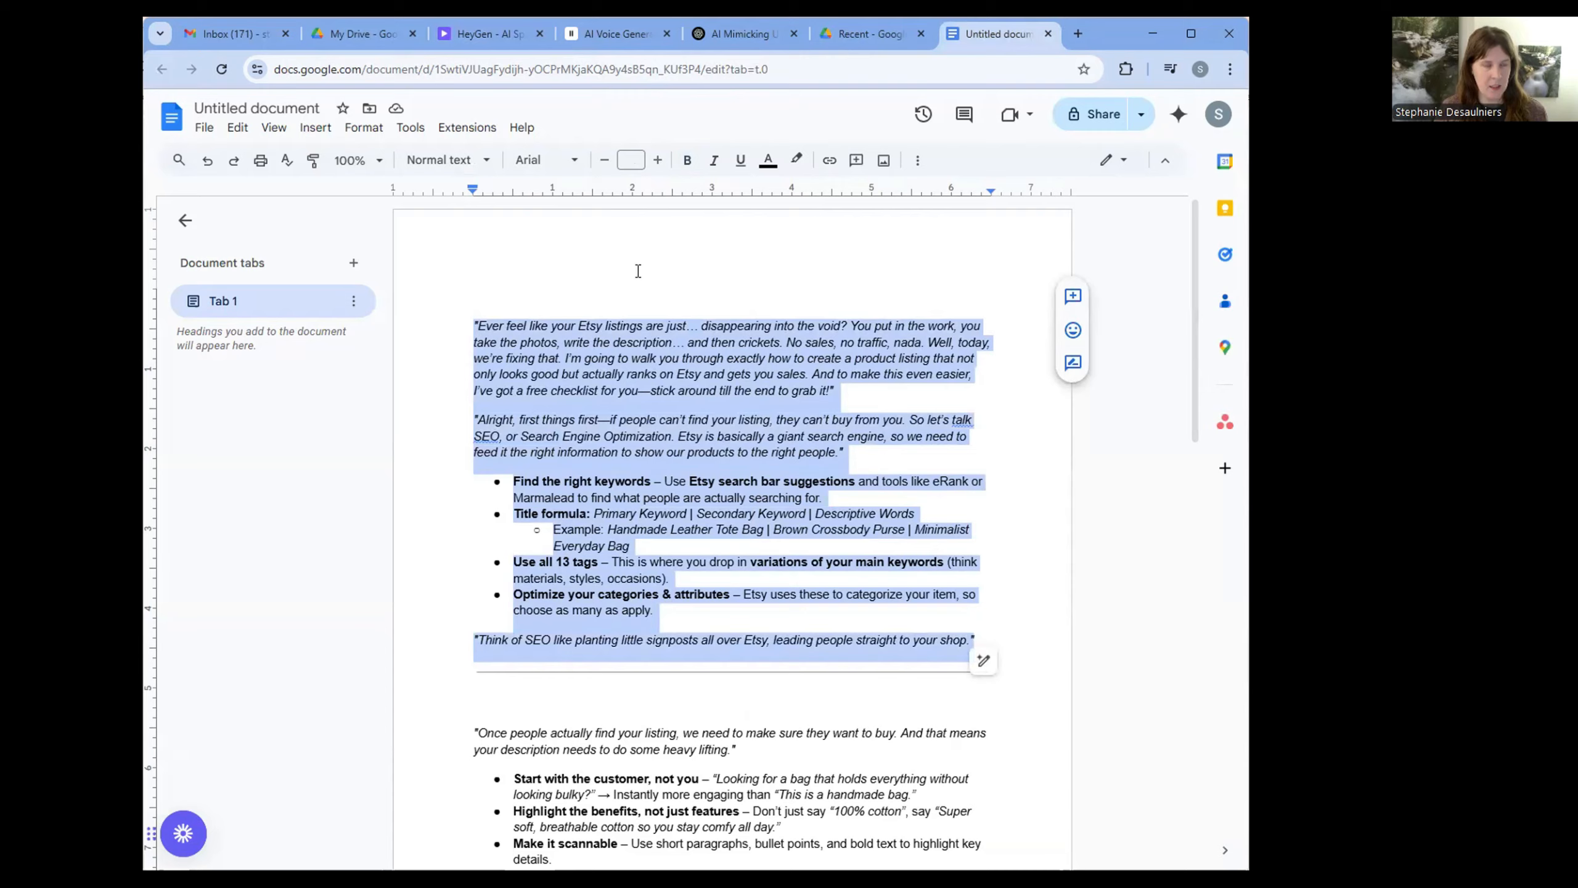
{"action": "left_click", "coordinate": [477, 45]}
{"action": "key", "text": "ctrl+v"}
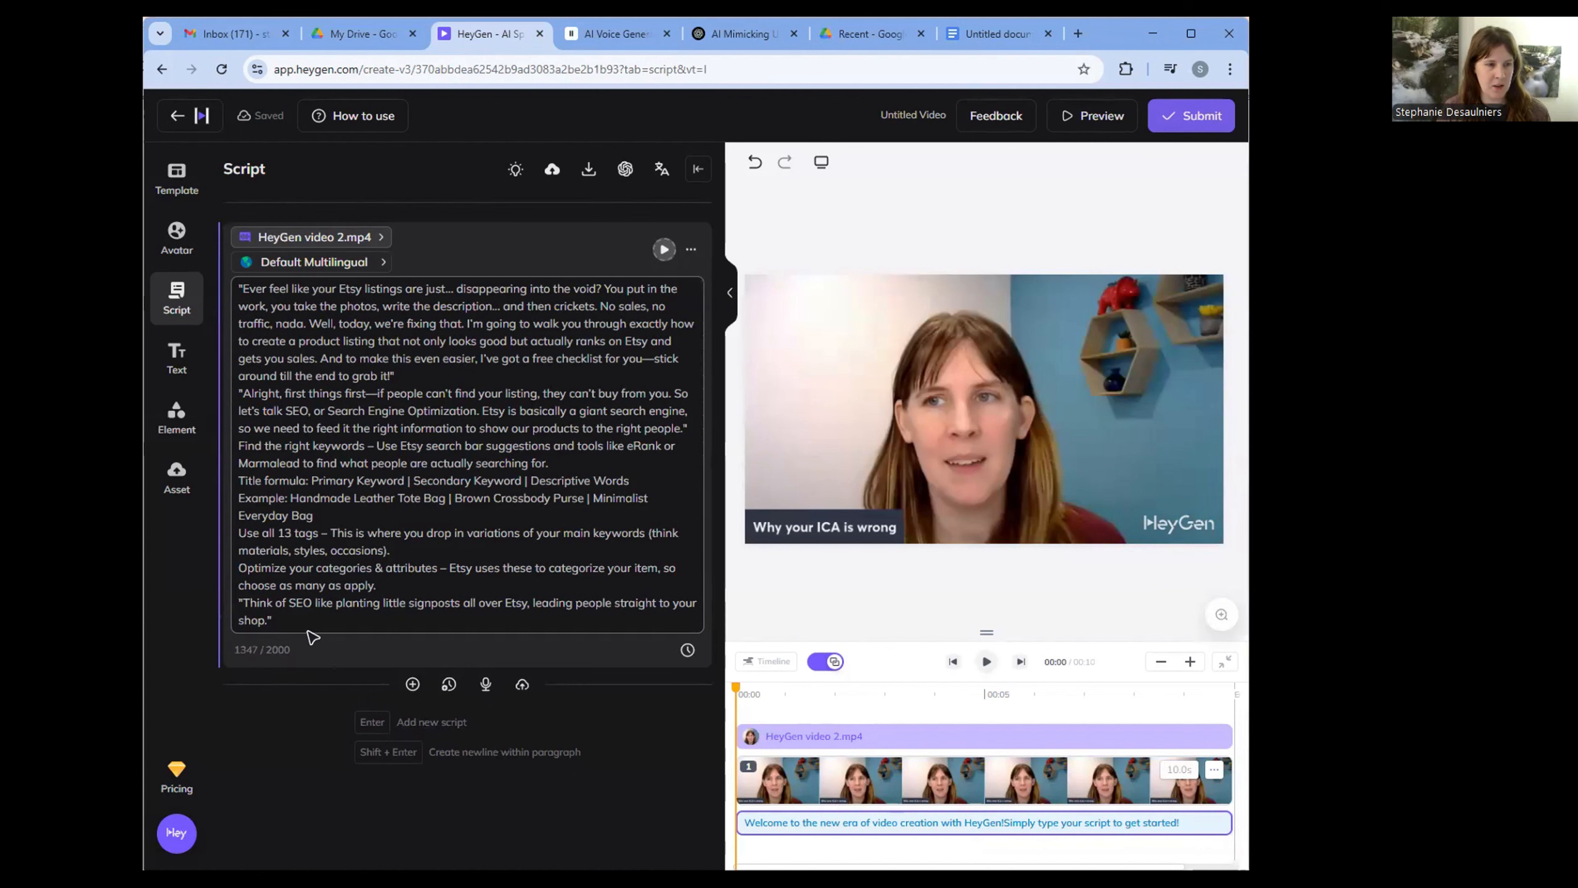
- Add a second script block containing the document text from "Once people actually find your listing" through "make your photos work for you", without a trailing blank line
{"action": "left_click", "coordinate": [413, 684]}
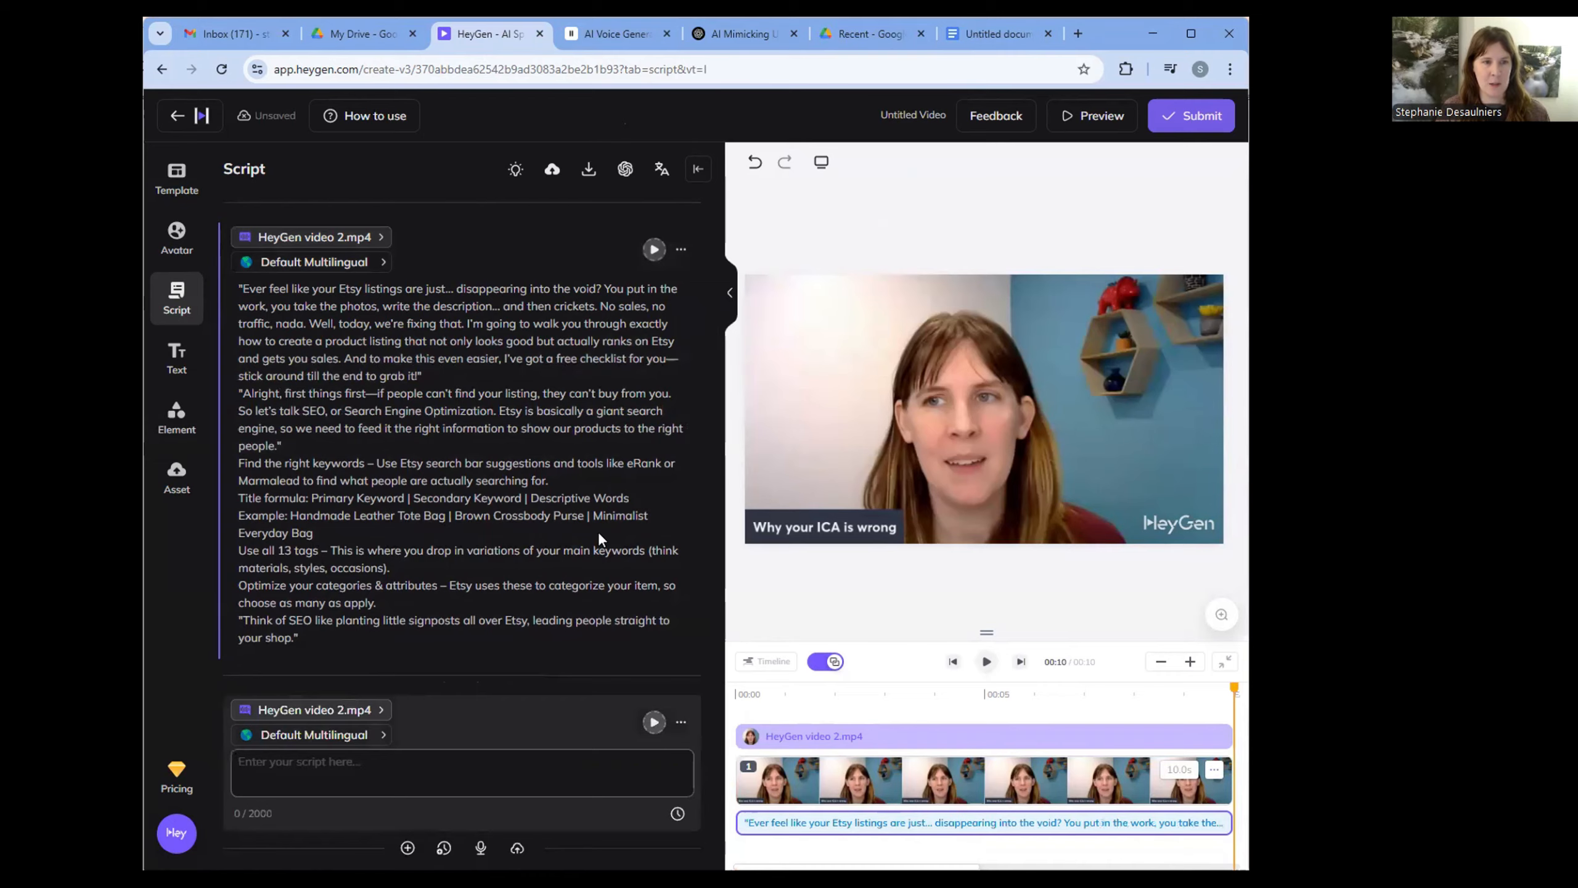
{"action": "left_click", "coordinate": [997, 34]}
{"action": "left_click_drag", "start_coordinate": [475, 482], "coordinate": [860, 545]}
{"action": "scroll", "coordinate": [924, 624], "scroll_direction": "down", "scroll_amount": 5}
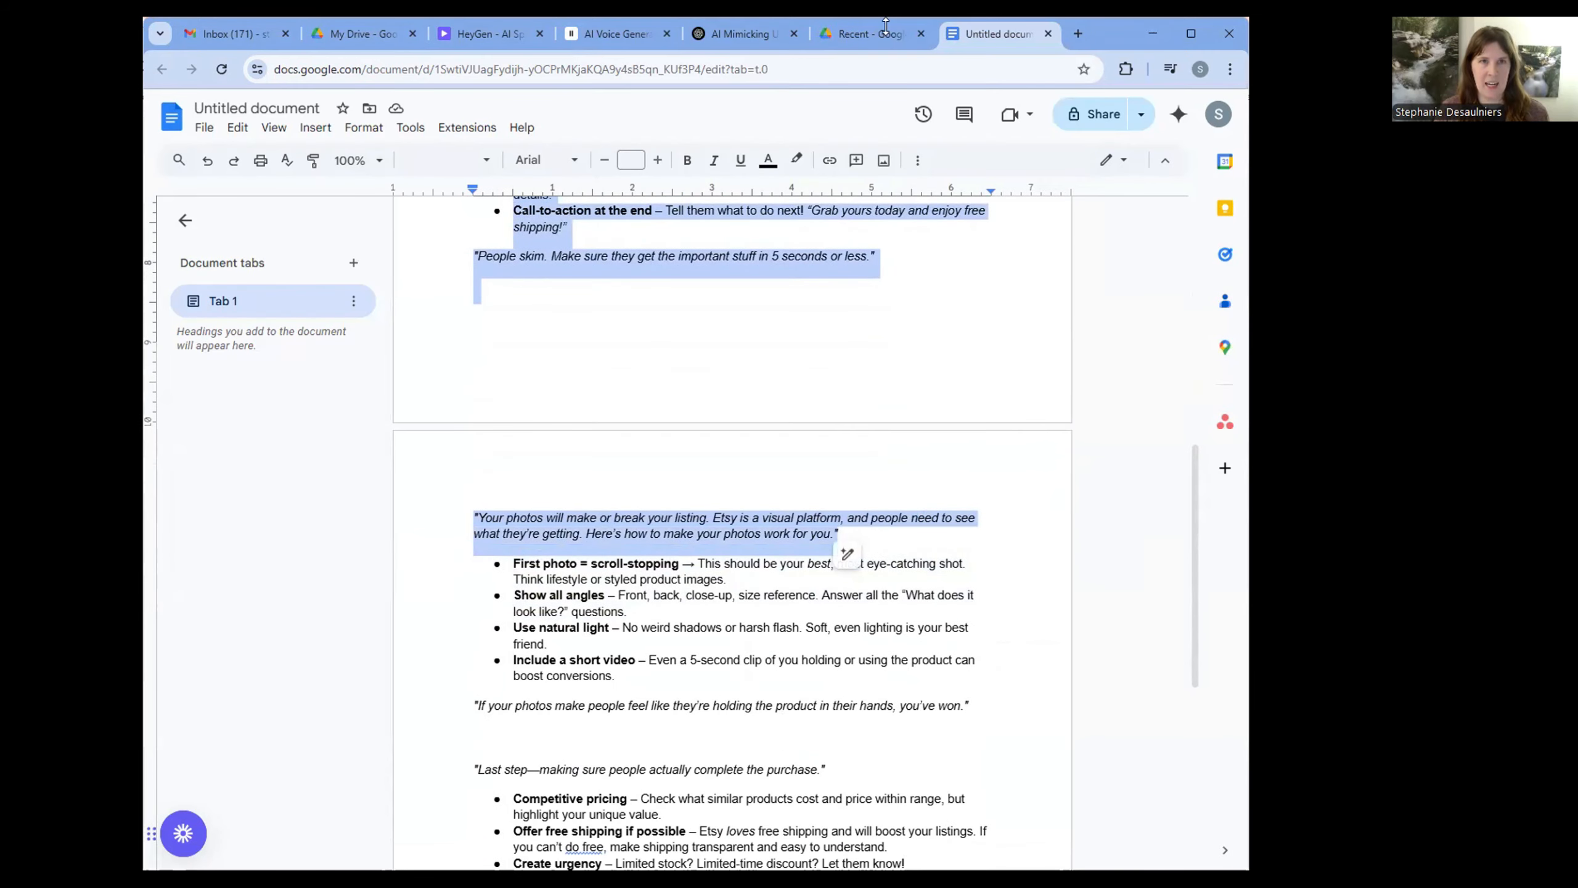
{"action": "key", "text": "ctrl+c"}
{"action": "left_click", "coordinate": [491, 34]}
{"action": "left_click", "coordinate": [348, 743]}
{"action": "key", "text": "ctrl+v"}
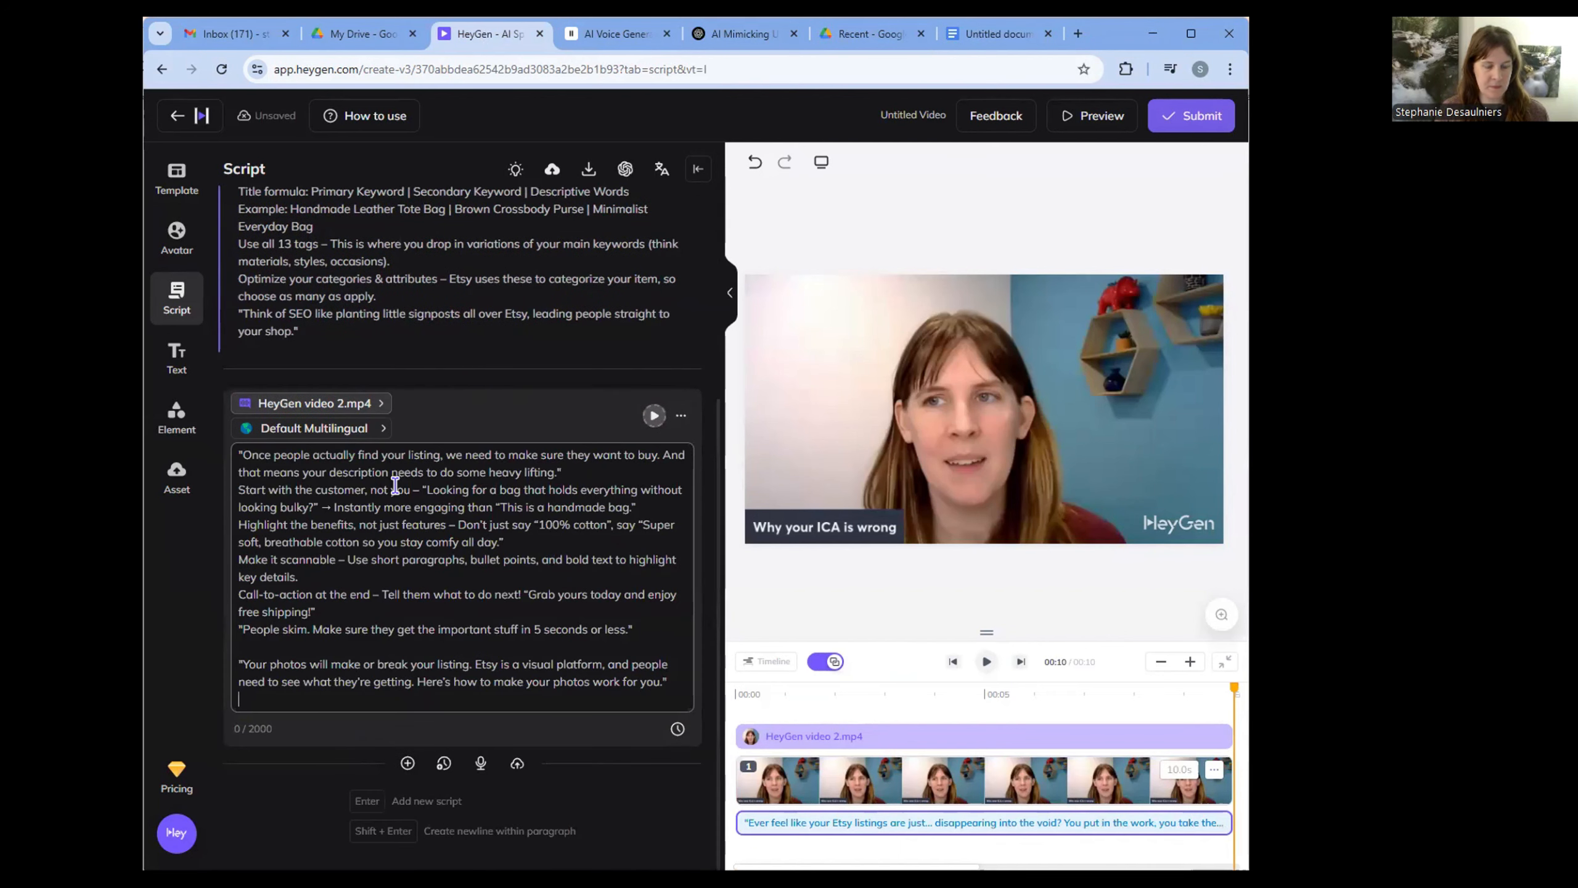
{"action": "key", "text": "BackSpace"}
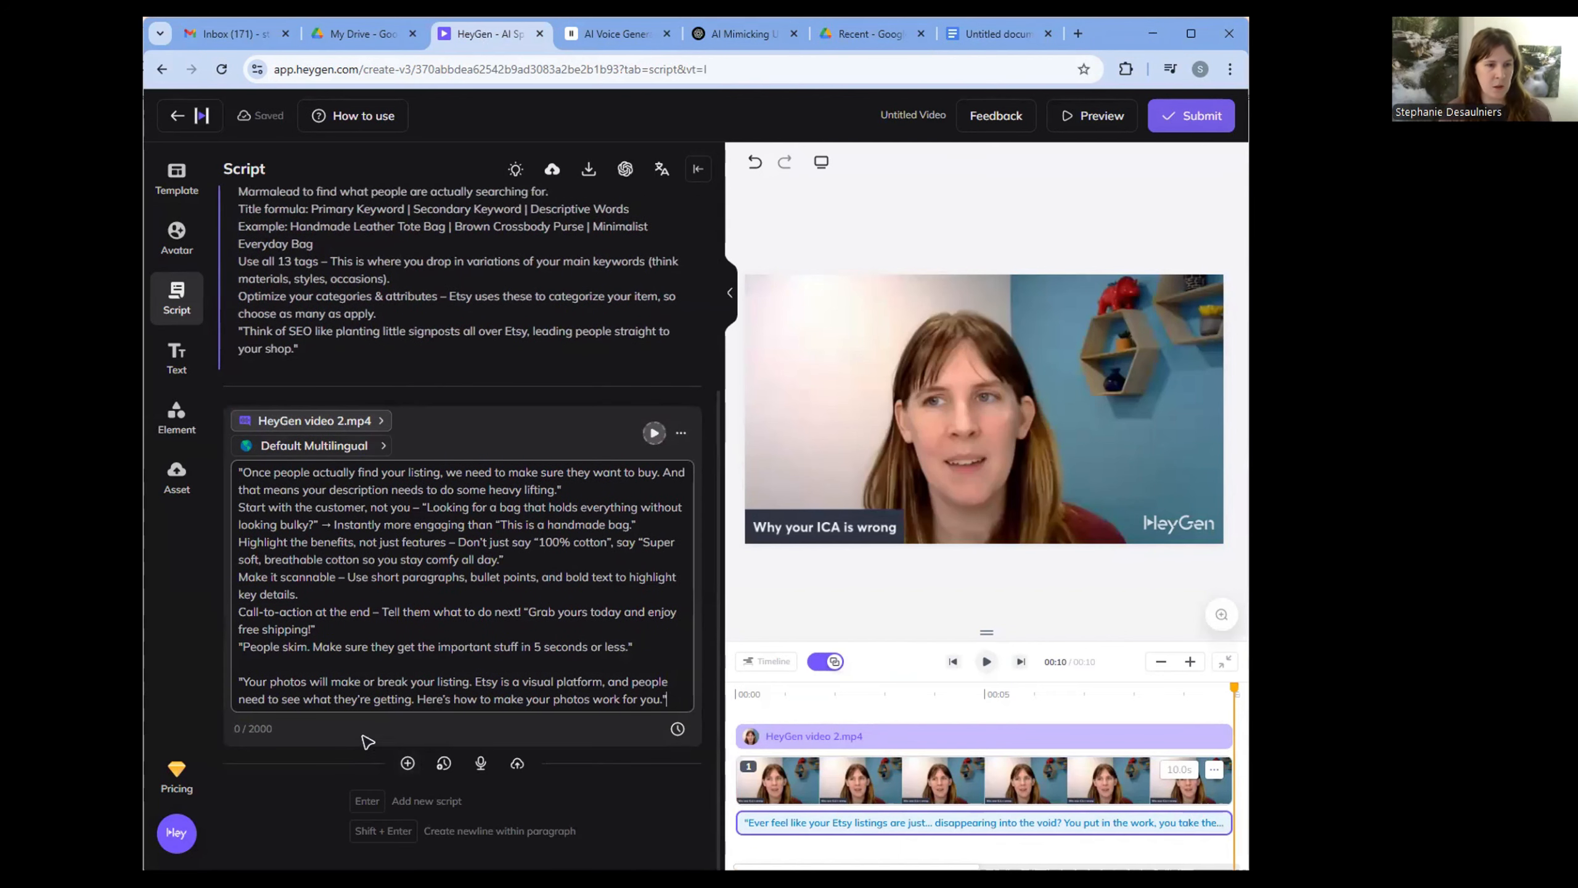
- Add a third script block and paste the document's remaining text into it, from "First photo = scroll-stopping" to "See you next time!"
{"action": "left_click", "coordinate": [407, 763]}
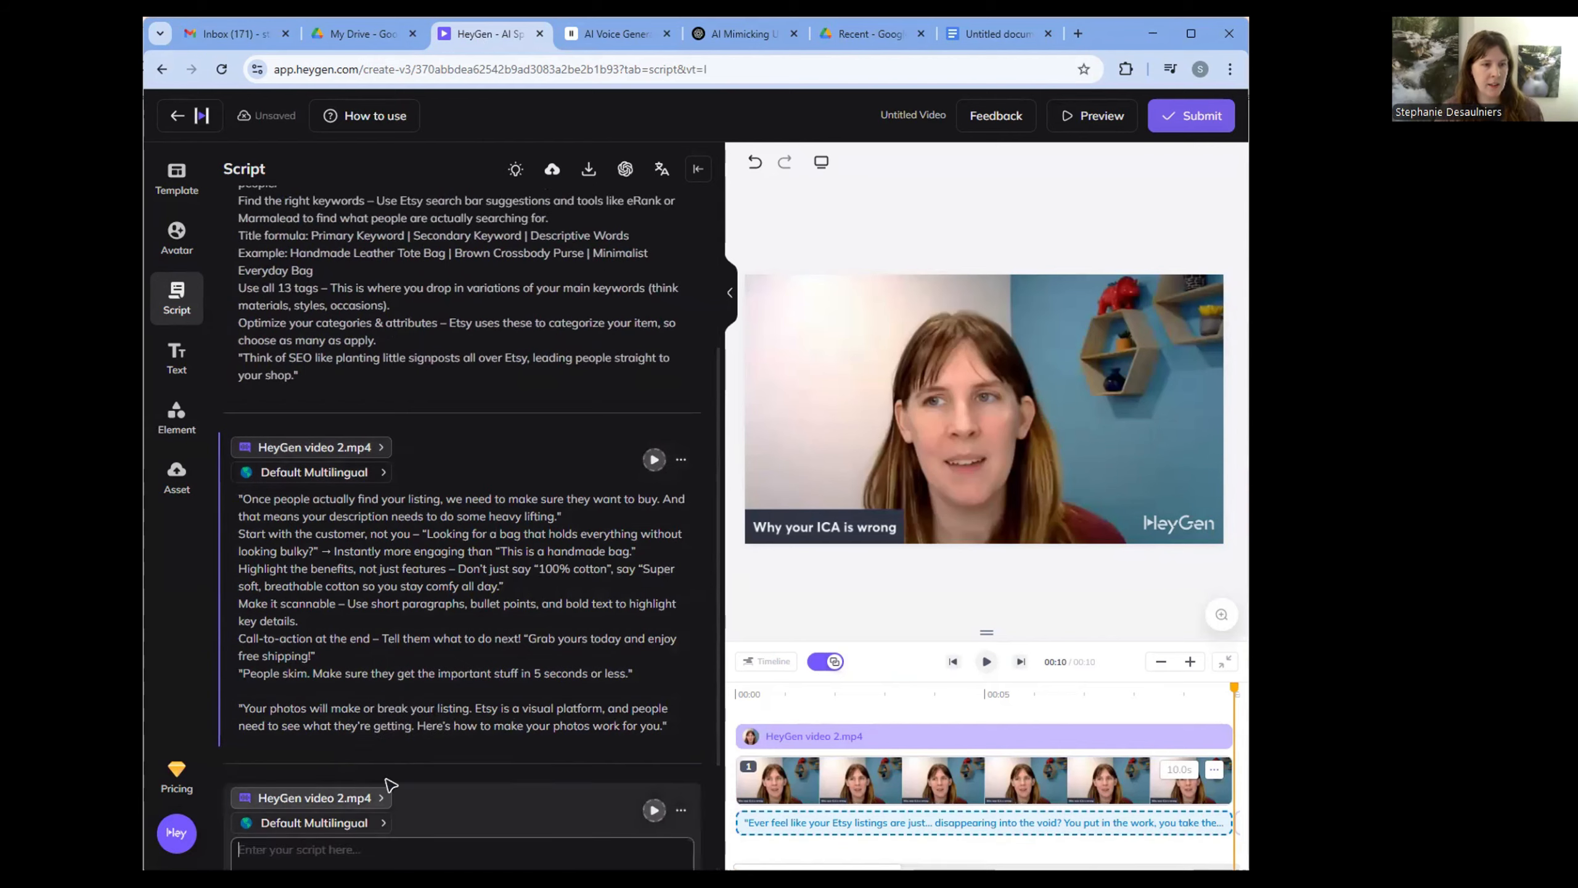
{"action": "left_click", "coordinate": [999, 34]}
{"action": "scroll", "coordinate": [492, 229], "scroll_direction": "down", "scroll_amount": 5}
{"action": "left_click_drag", "start_coordinate": [491, 230], "coordinate": [583, 688]}
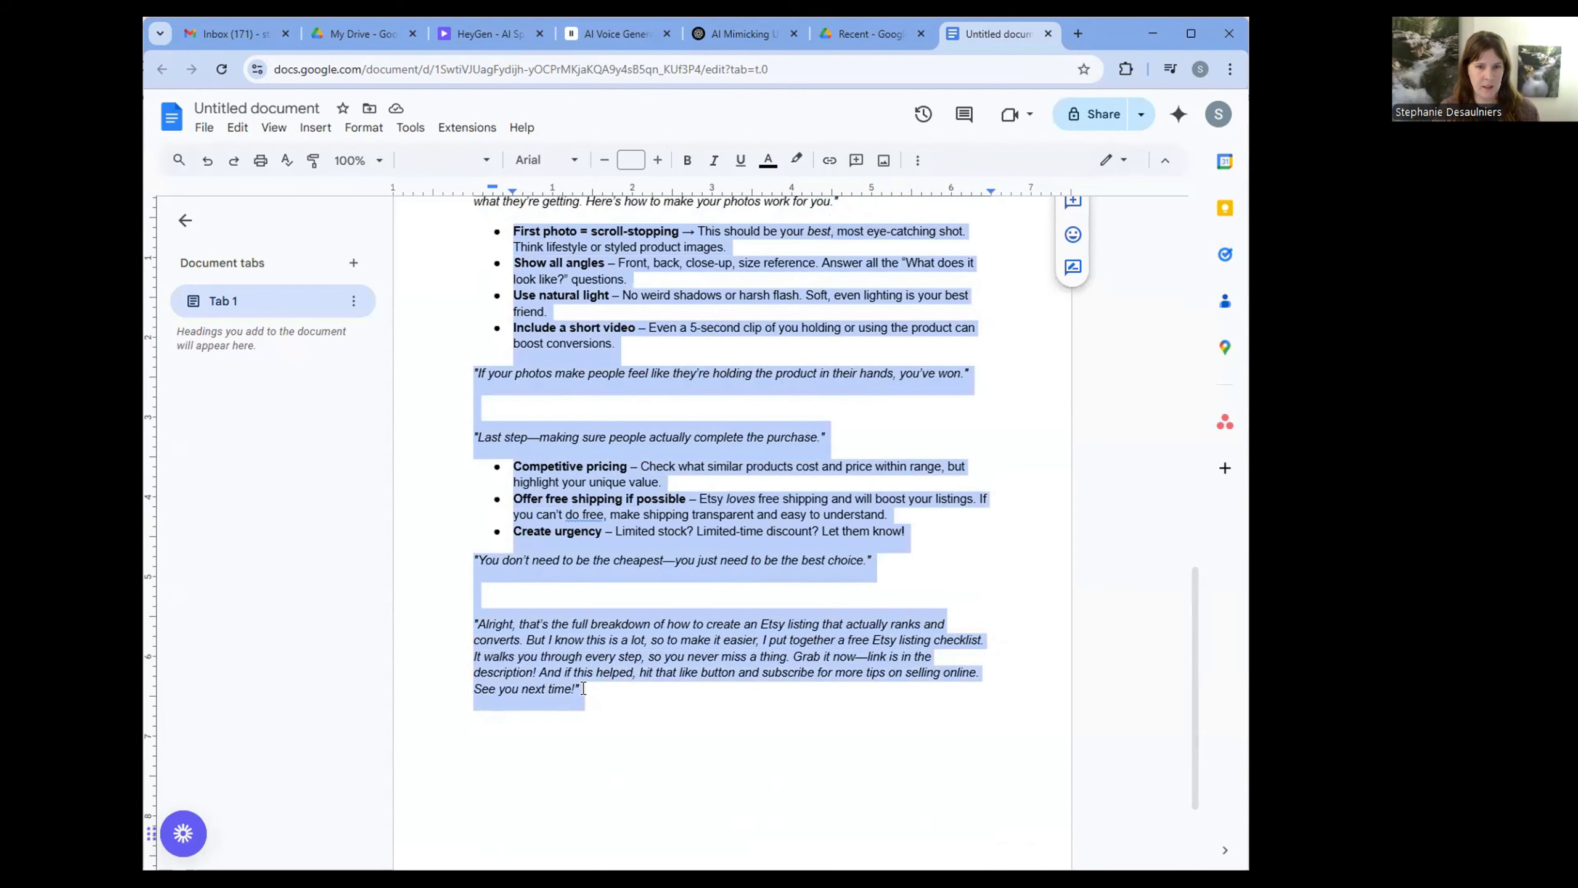
{"action": "key", "text": "ctrl+c"}
{"action": "left_click", "coordinate": [490, 33]}
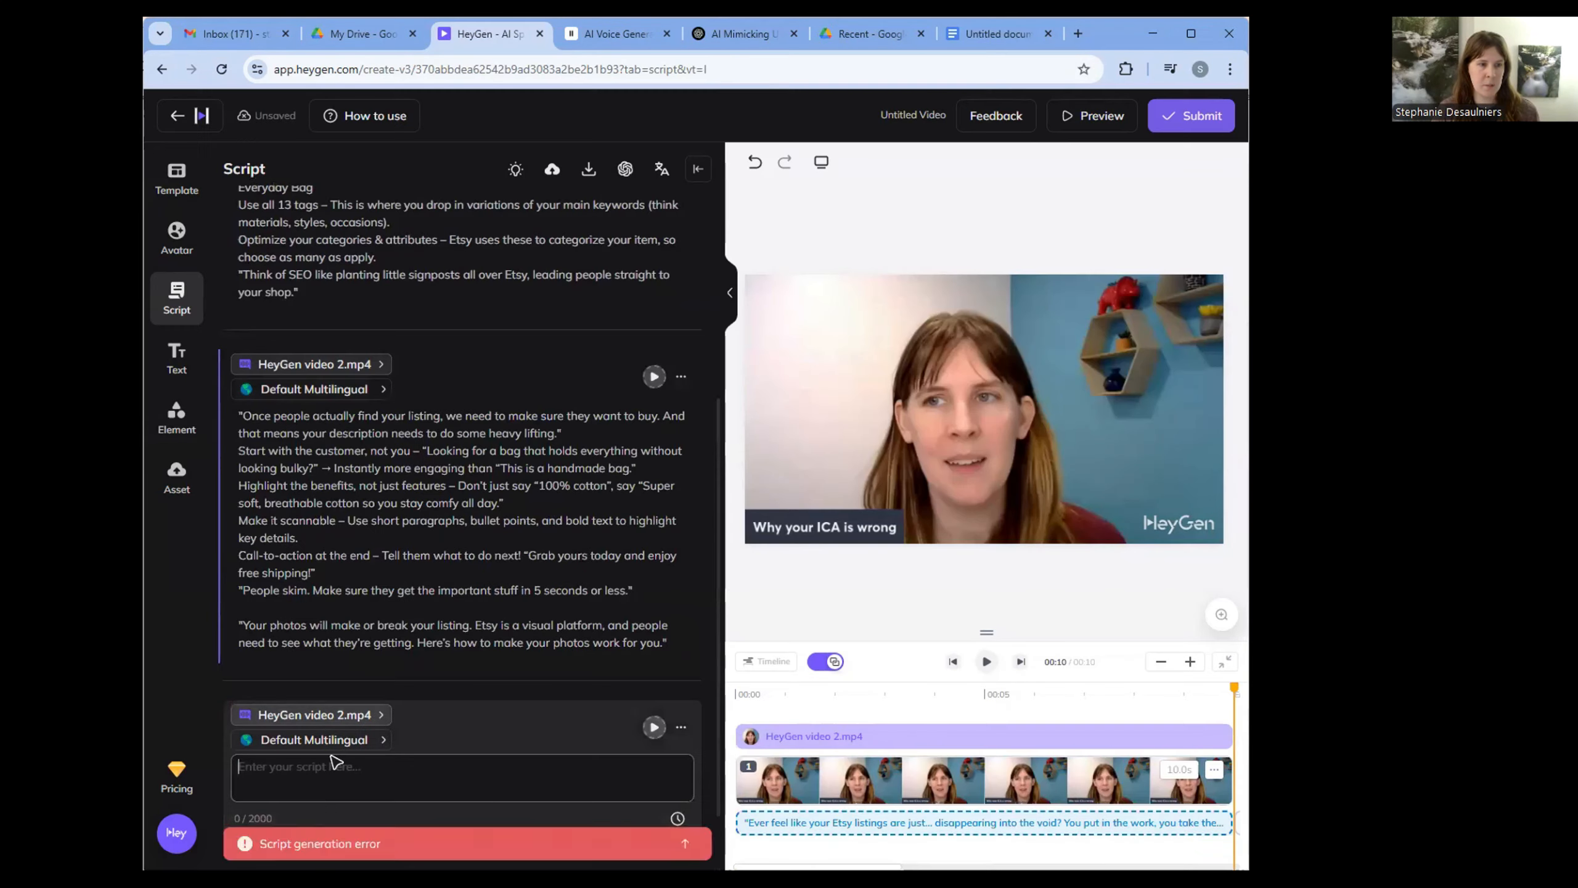
{"action": "left_click", "coordinate": [318, 776]}
{"action": "key", "text": "ctrl+v"}
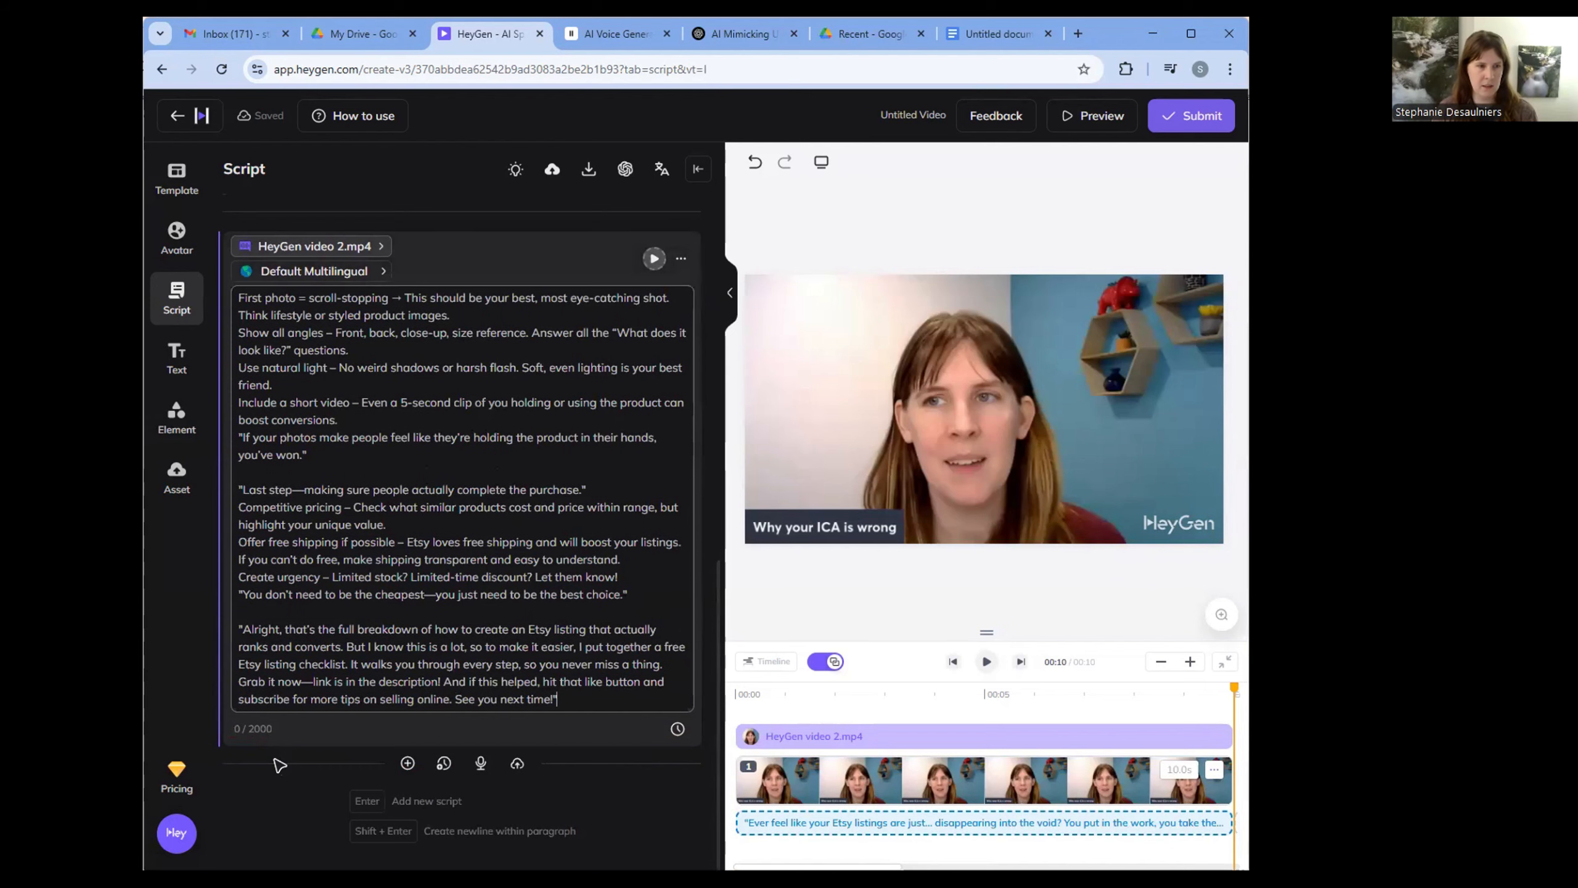
- Set the first script block's voice to the custom ElevenLabs "instant 2" voice
{"action": "scroll", "coordinate": [509, 641], "scroll_direction": "up", "scroll_amount": 15}
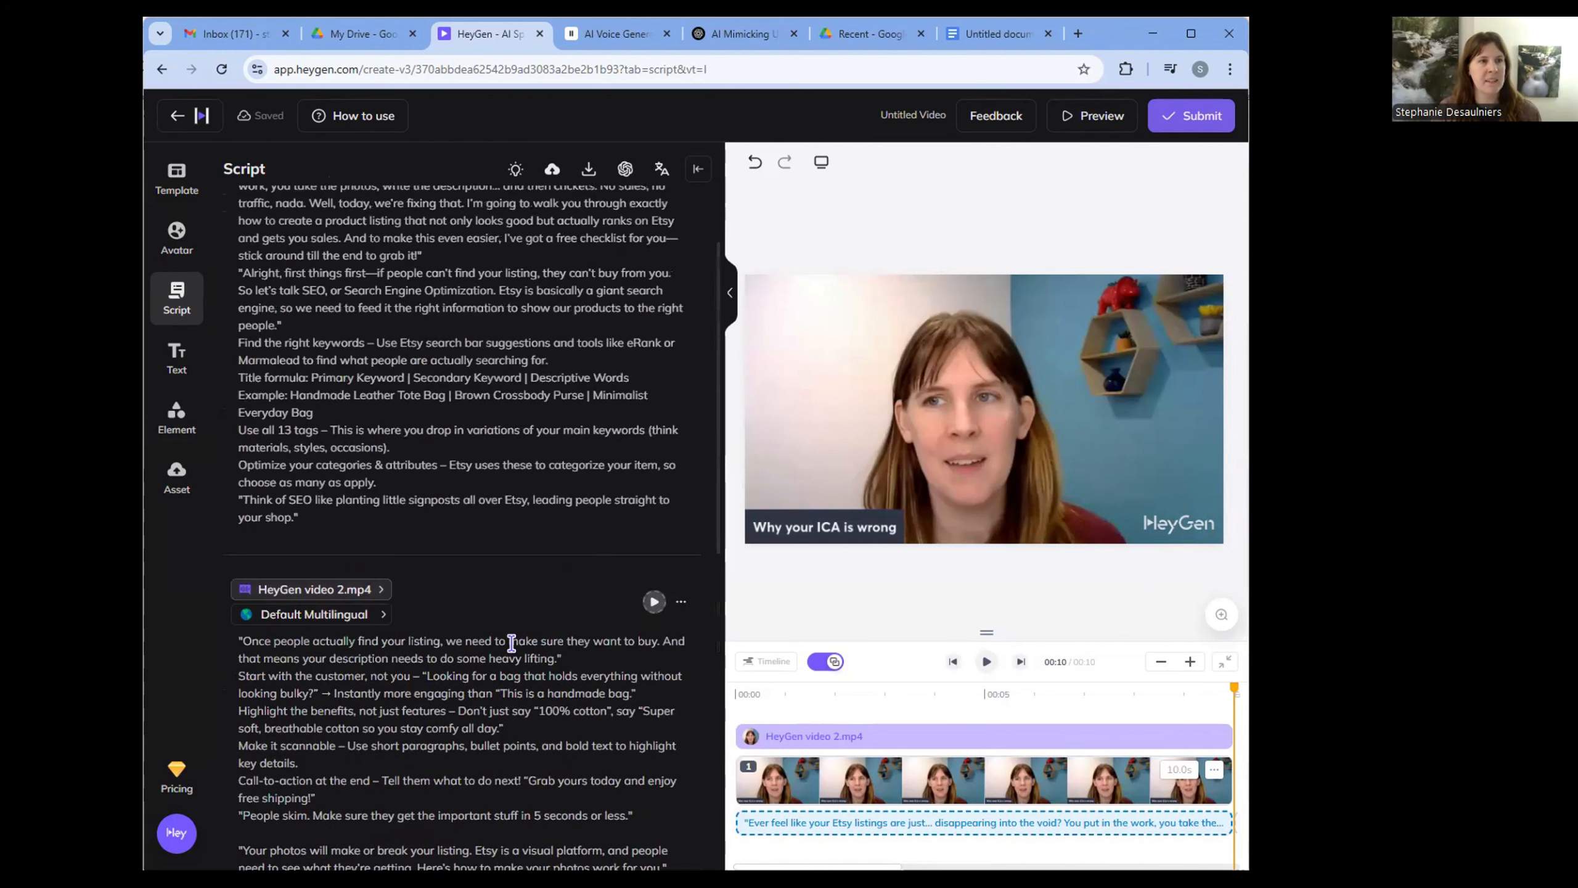
{"action": "left_click", "coordinate": [382, 245]}
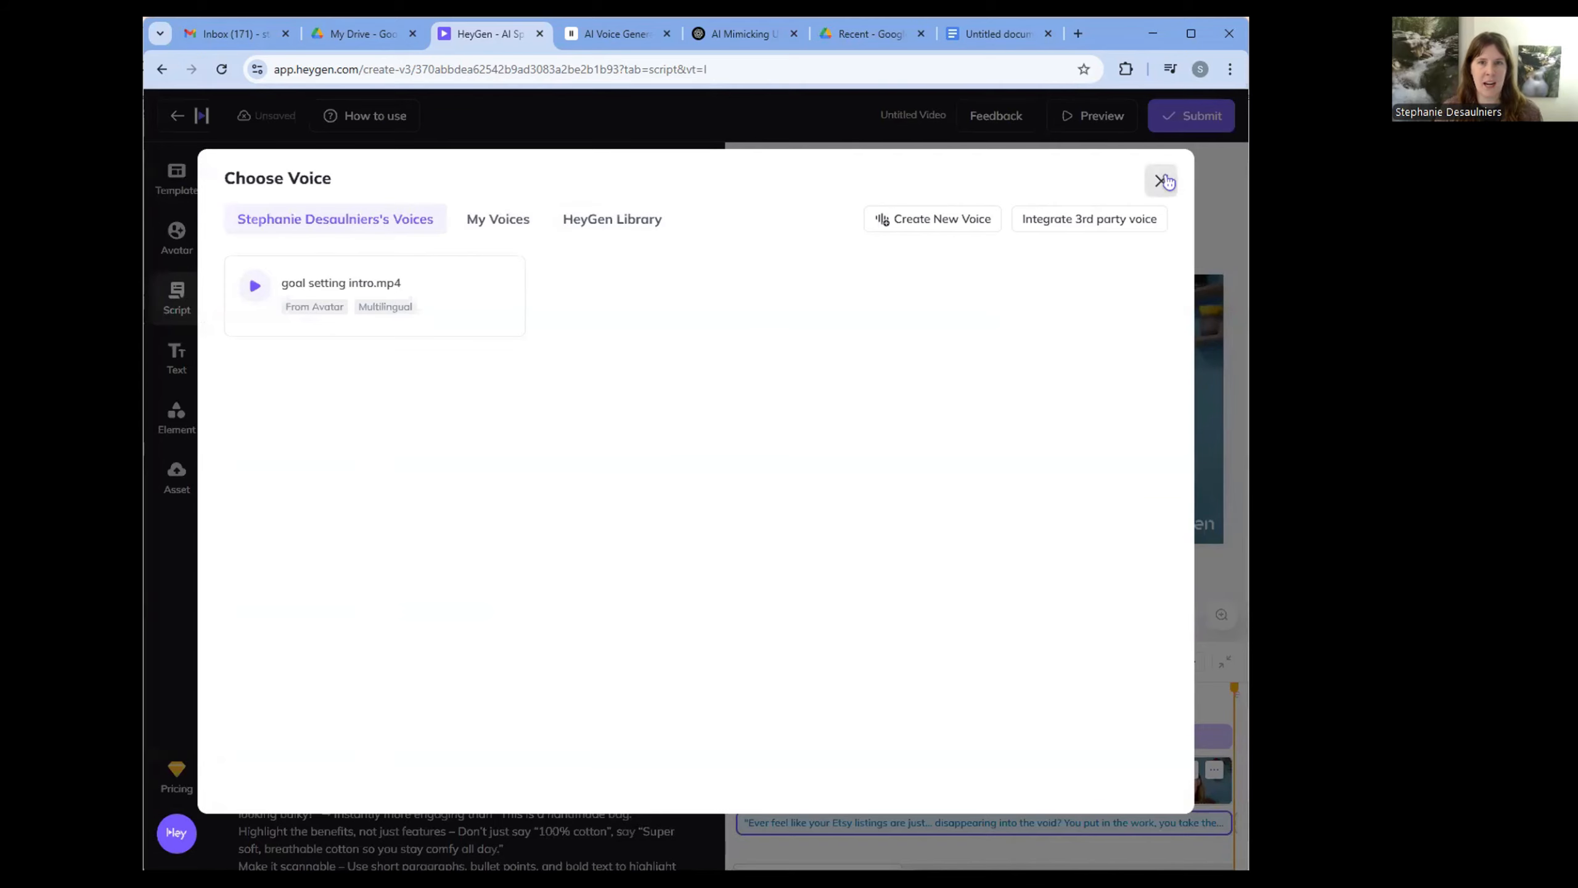
{"action": "left_click", "coordinate": [1163, 180]}
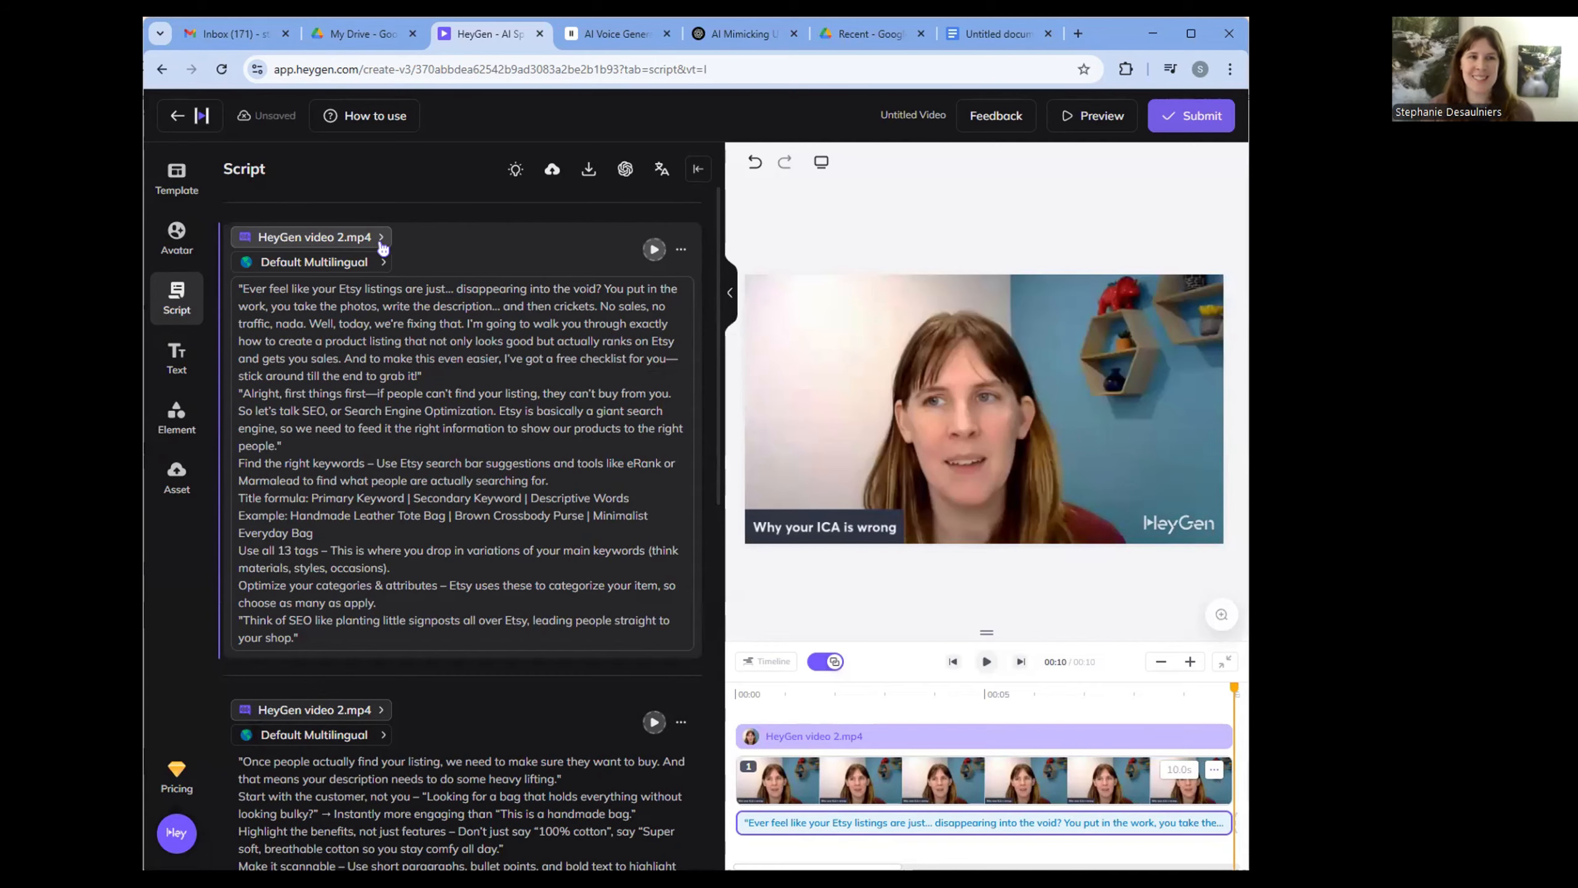
{"action": "left_click", "coordinate": [382, 242]}
{"action": "left_click", "coordinate": [478, 233]}
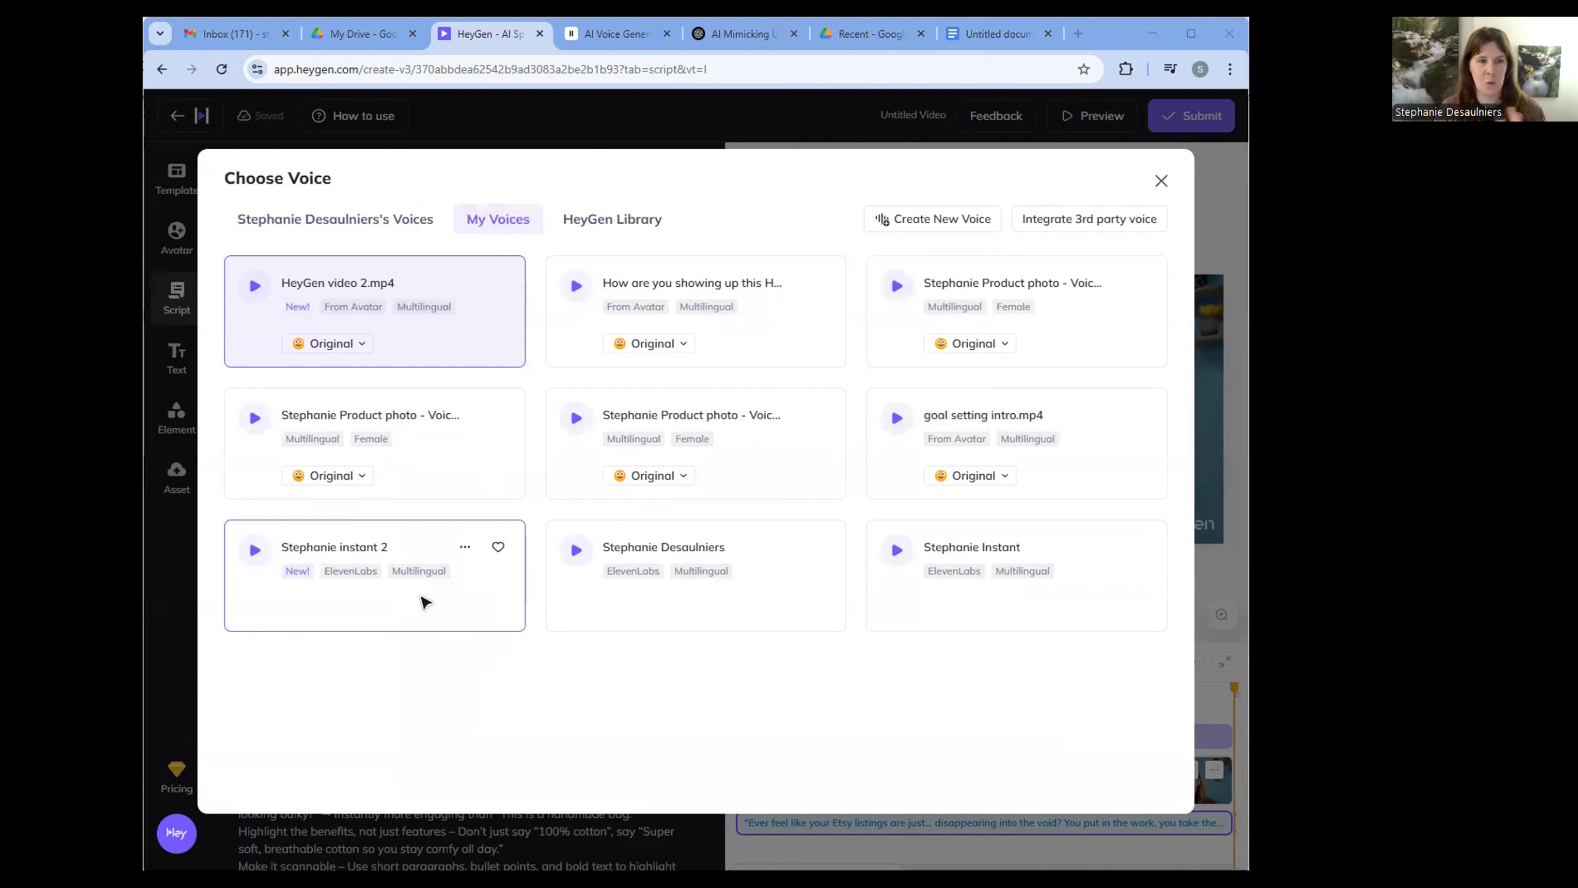
{"action": "left_click", "coordinate": [425, 601]}
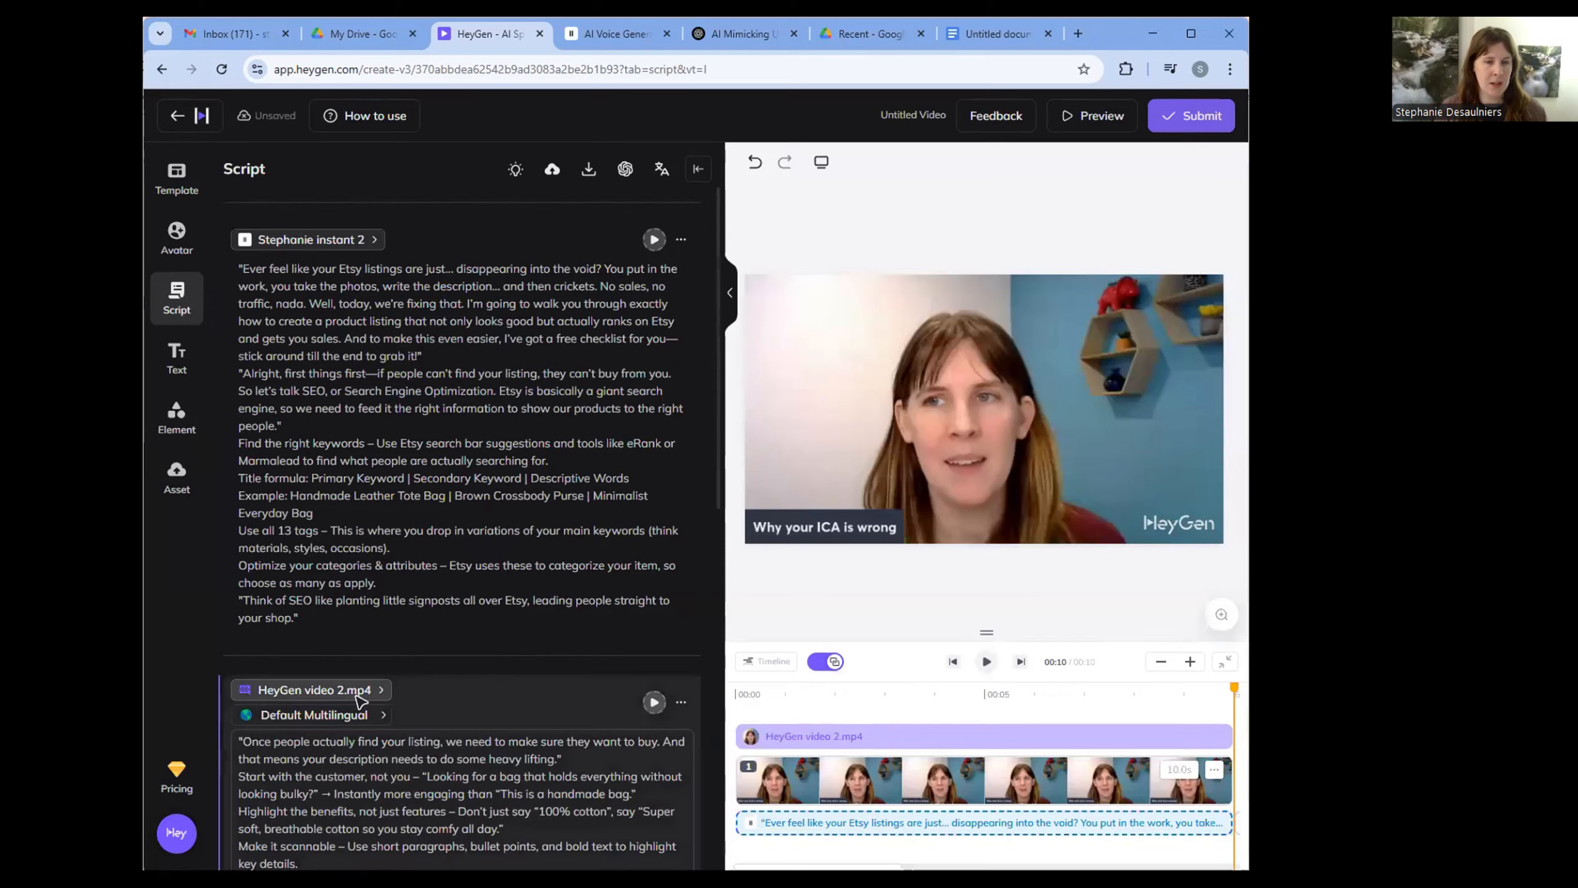
- Change the second script block's voice to the custom ElevenLabs "instant 2" voice
{"action": "left_click", "coordinate": [359, 693]}
{"action": "left_click", "coordinate": [516, 228]}
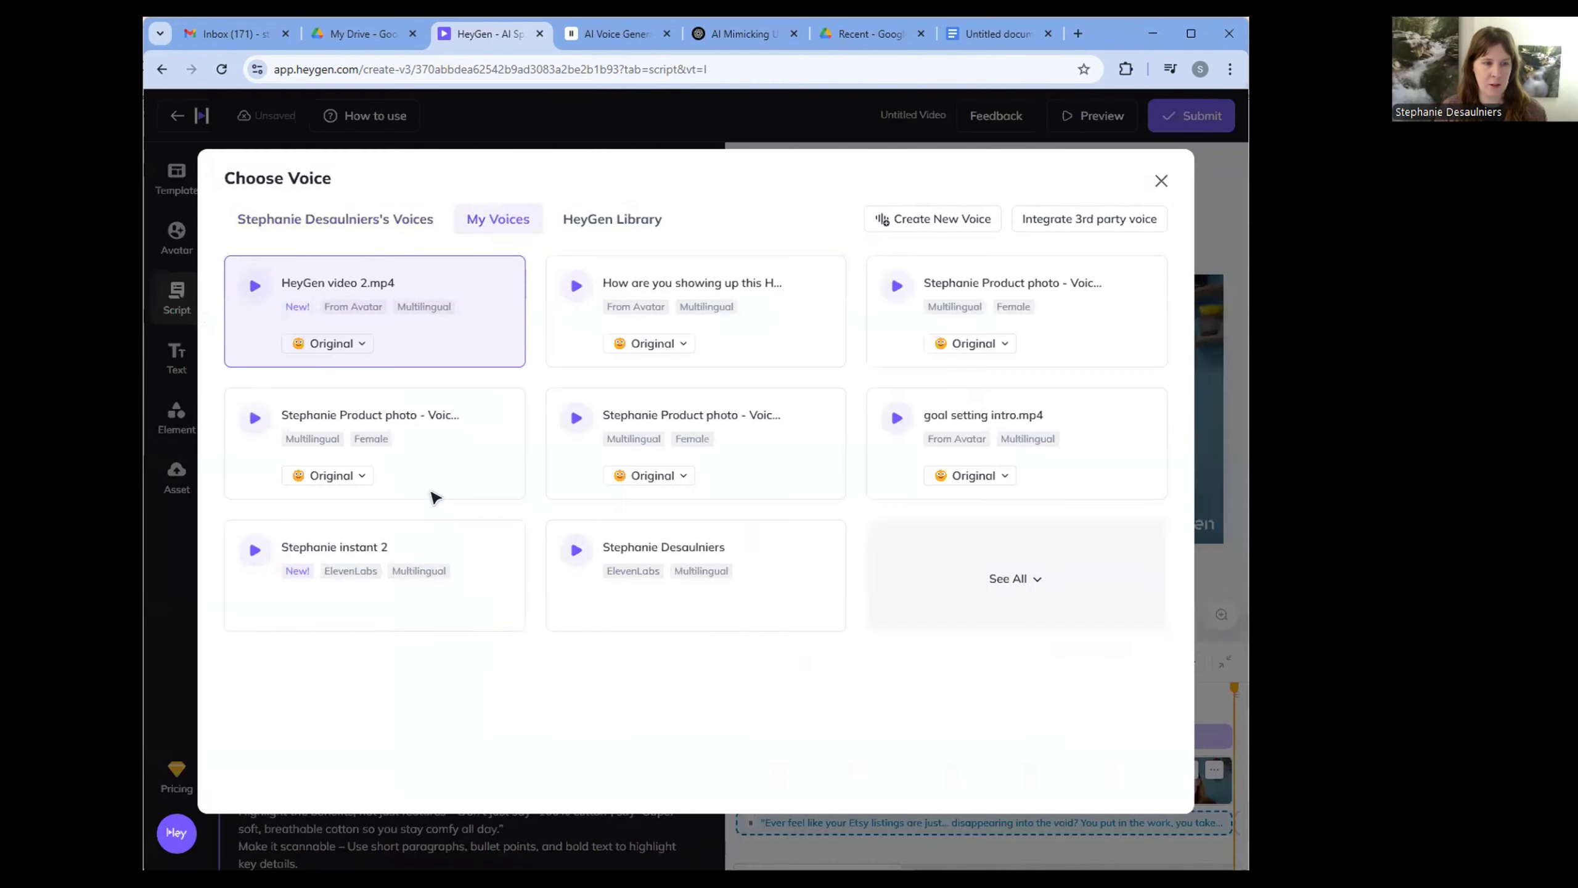
{"action": "left_click", "coordinate": [345, 592]}
- Assign the custom ElevenLabs "instant 2" voice to the third script block
{"action": "scroll", "coordinate": [342, 516], "scroll_direction": "down", "scroll_amount": 6}
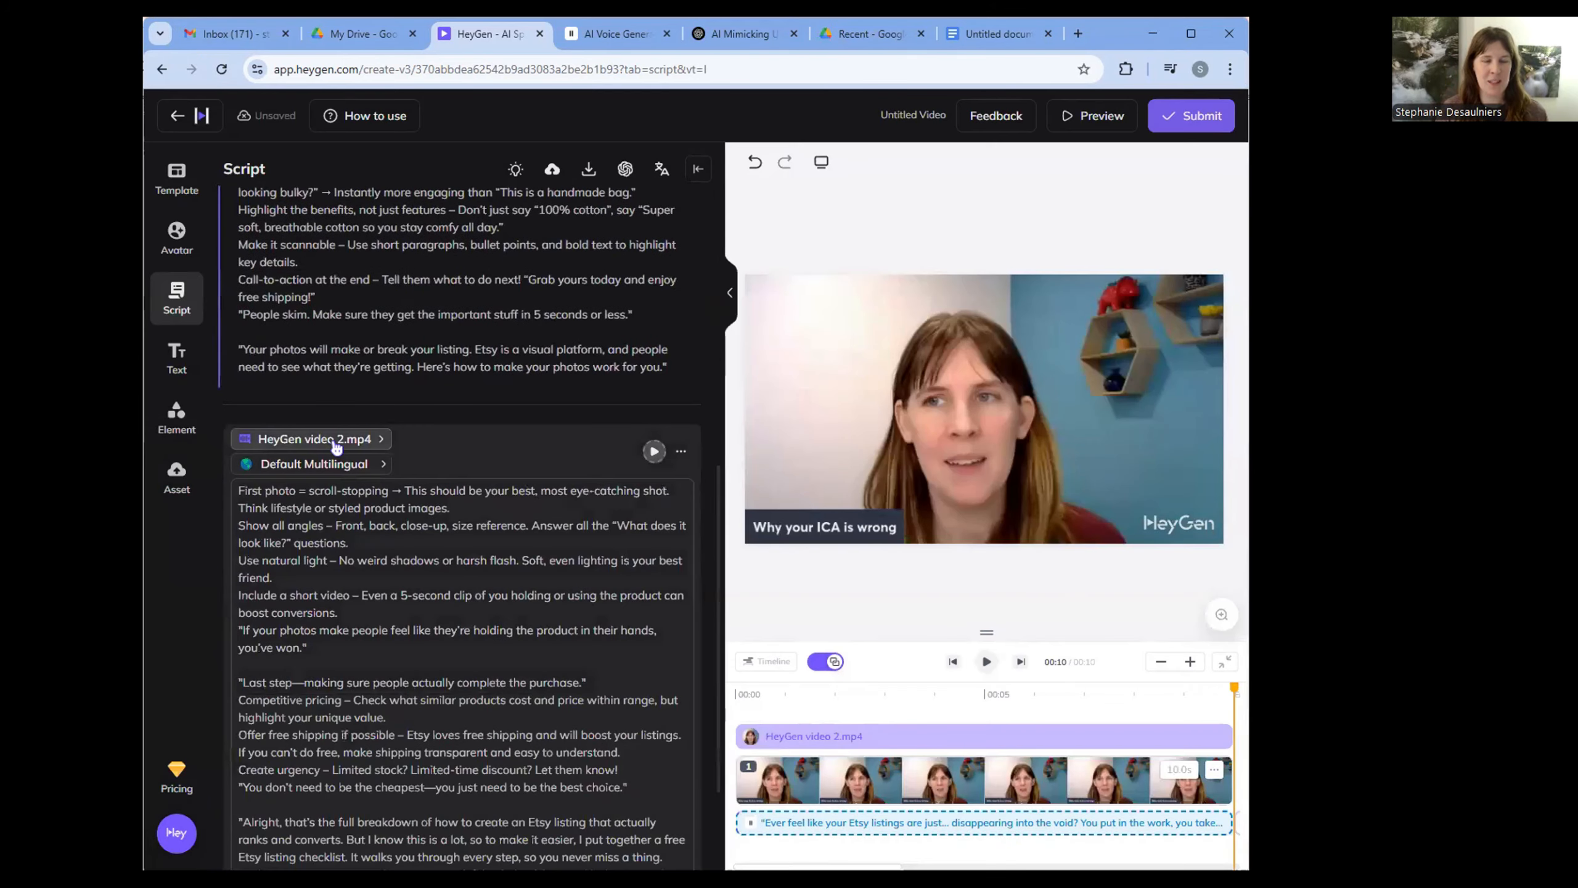
{"action": "left_click", "coordinate": [336, 447]}
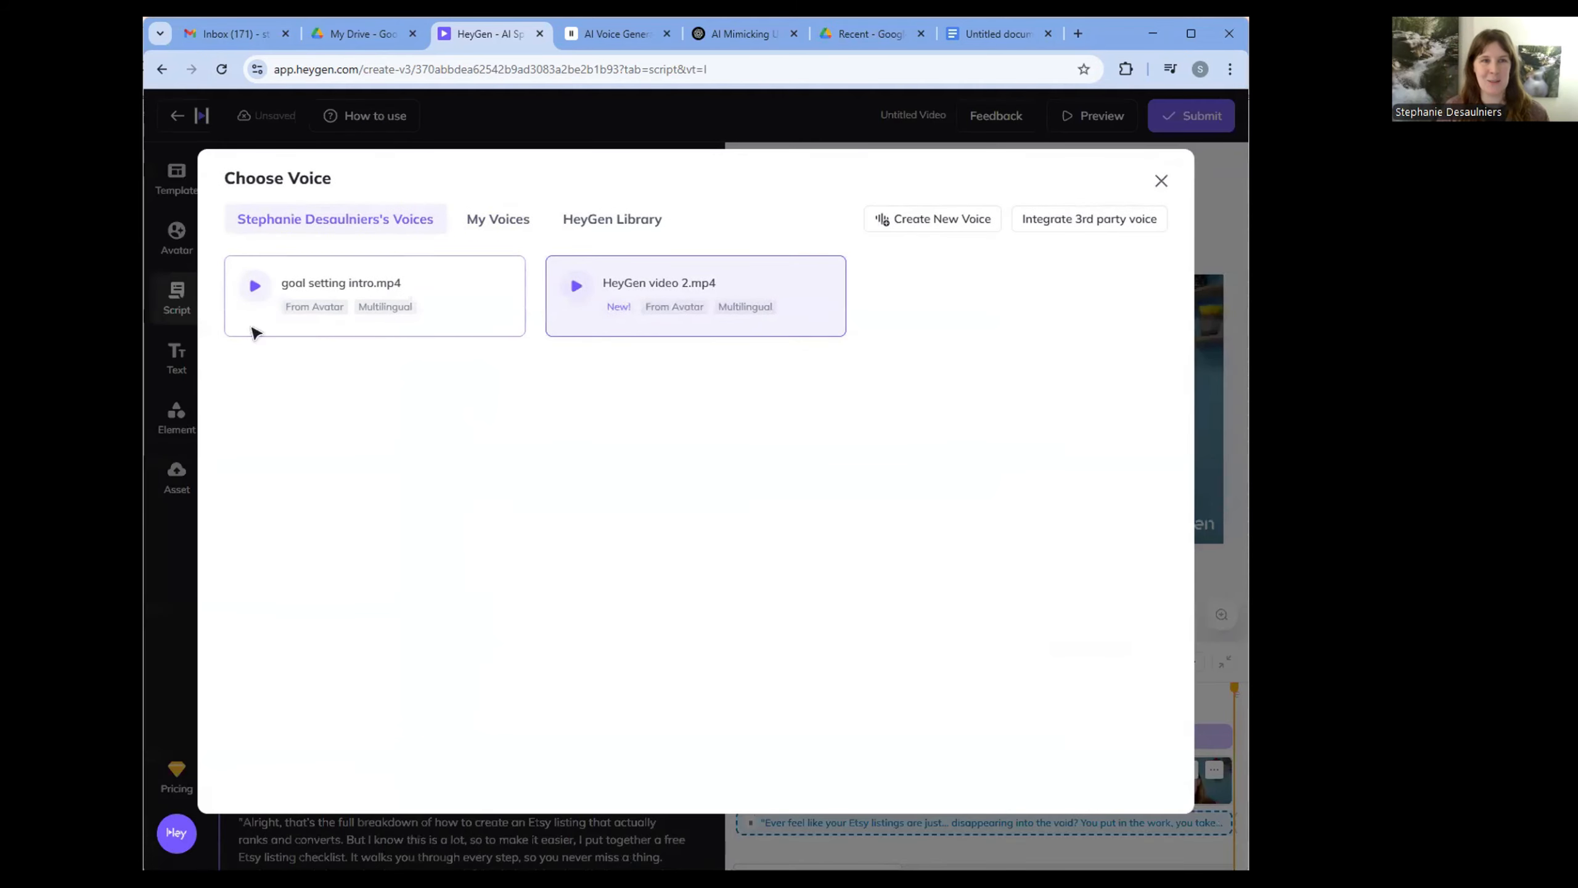
{"action": "left_click", "coordinate": [509, 234]}
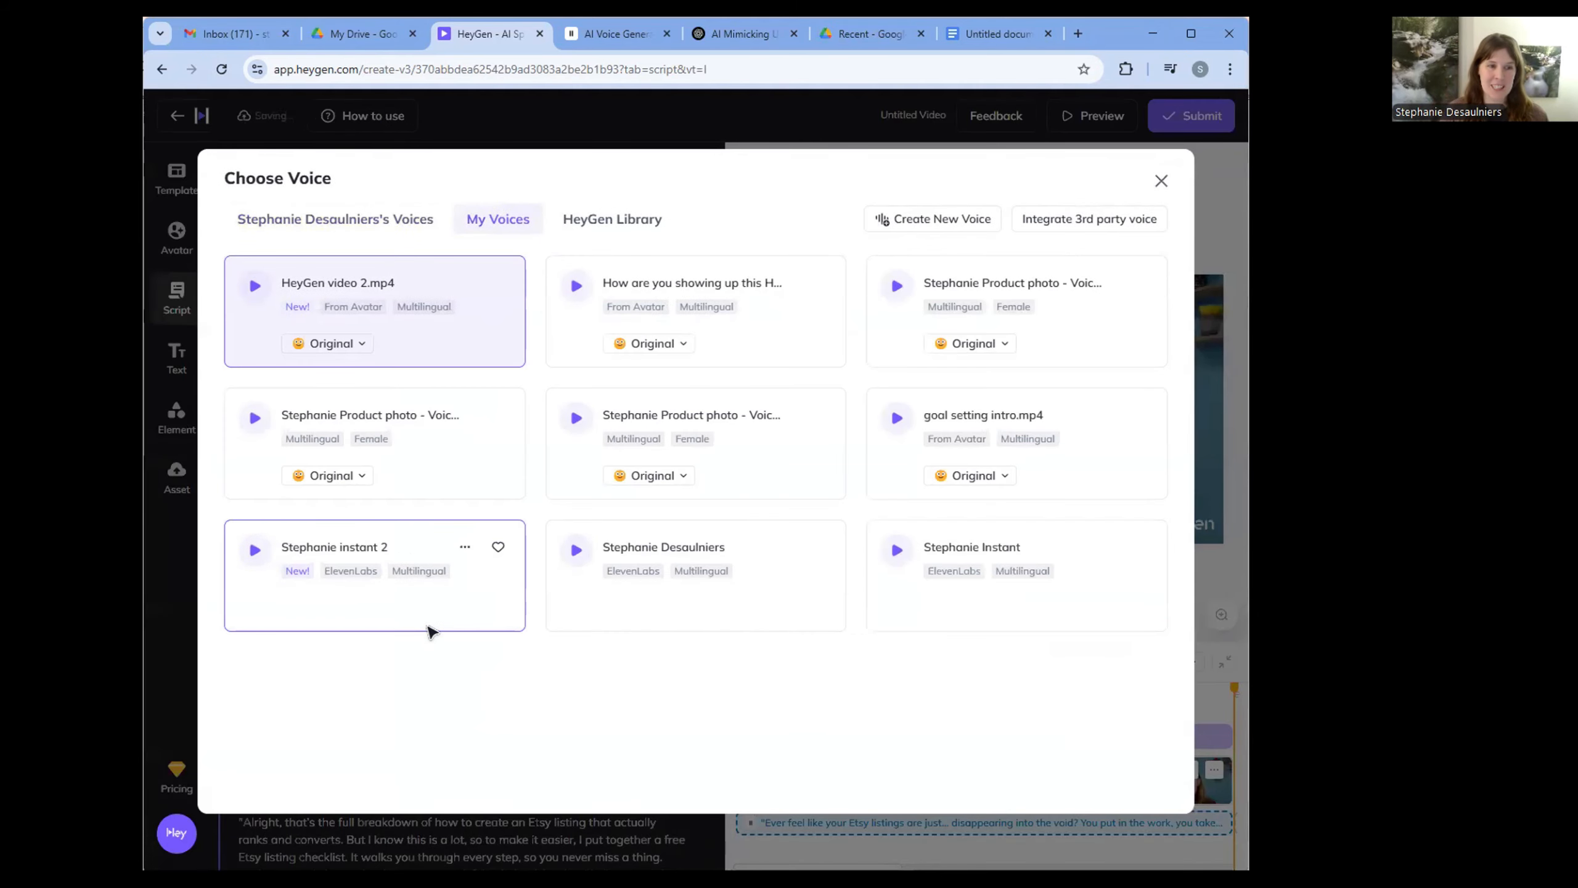
{"action": "left_click", "coordinate": [448, 584]}
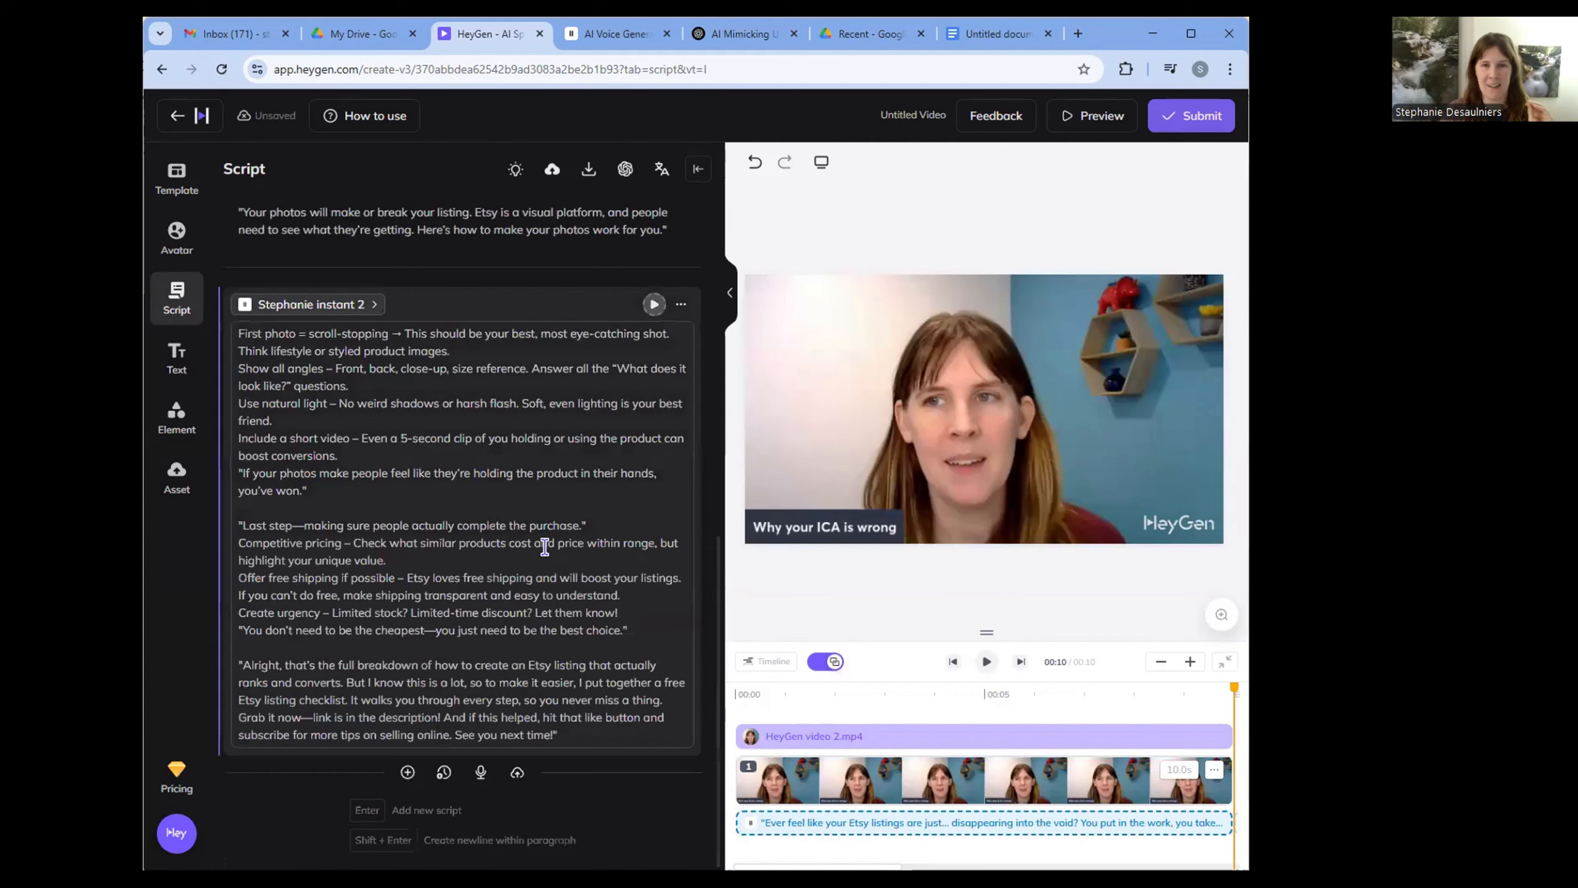
- Generate the first script block's audio with its new voice, listen to it and stop the playback
{"action": "scroll", "coordinate": [545, 547], "scroll_direction": "up", "scroll_amount": 15}
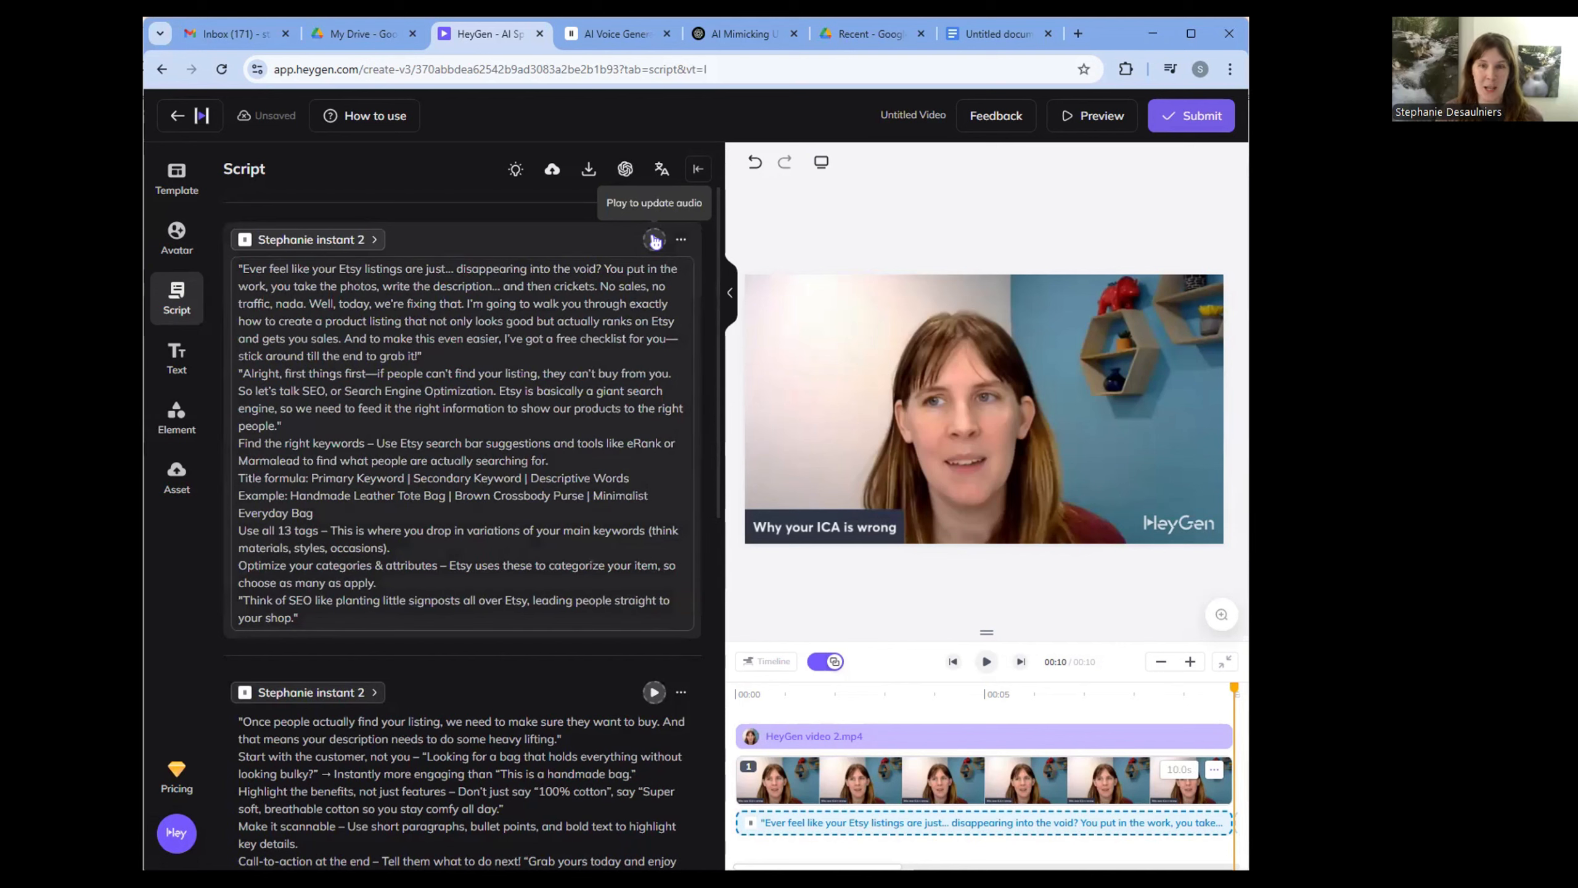
{"action": "left_click", "coordinate": [654, 240]}
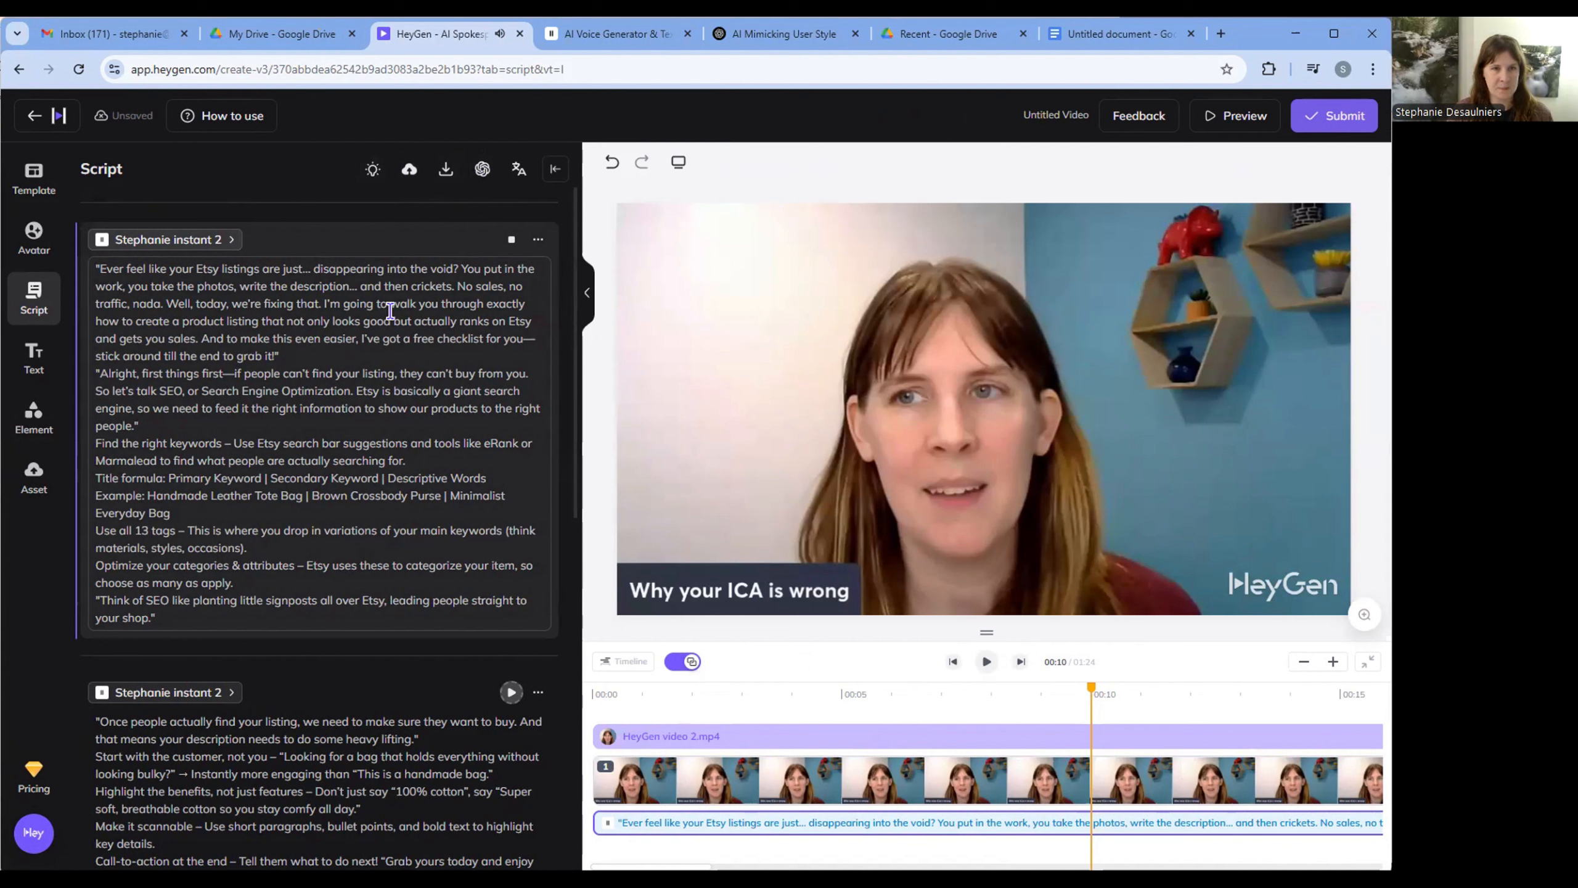
{"action": "left_click", "coordinate": [511, 241]}
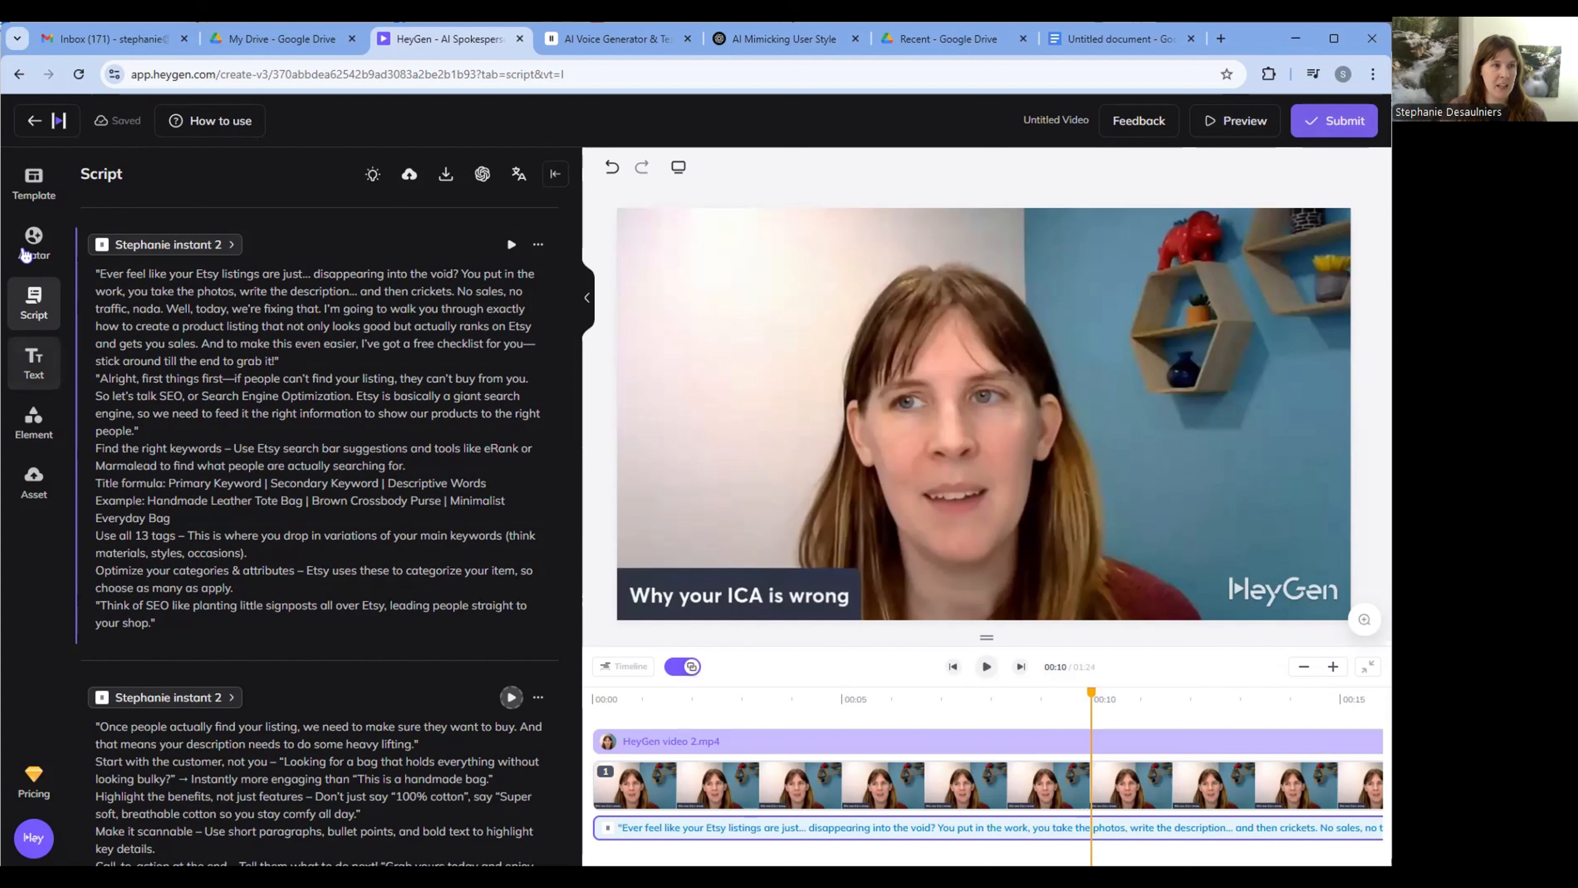
- Try the YouTube sticker beside the HeyGen watermark in the scene and remove it
{"action": "left_click", "coordinate": [50, 371]}
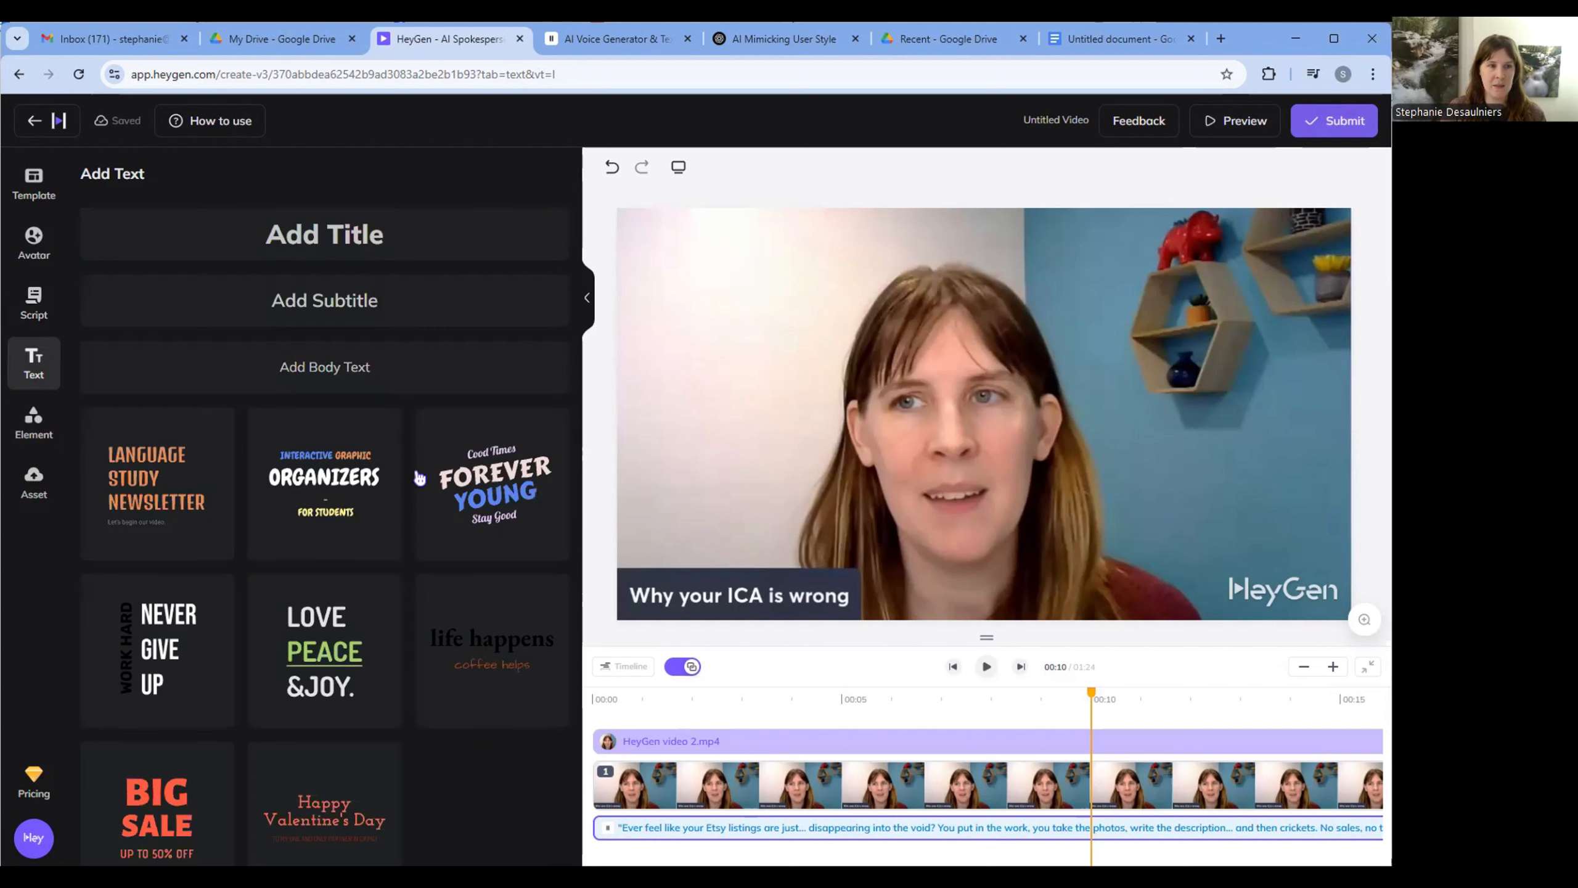
{"action": "left_click", "coordinate": [49, 437]}
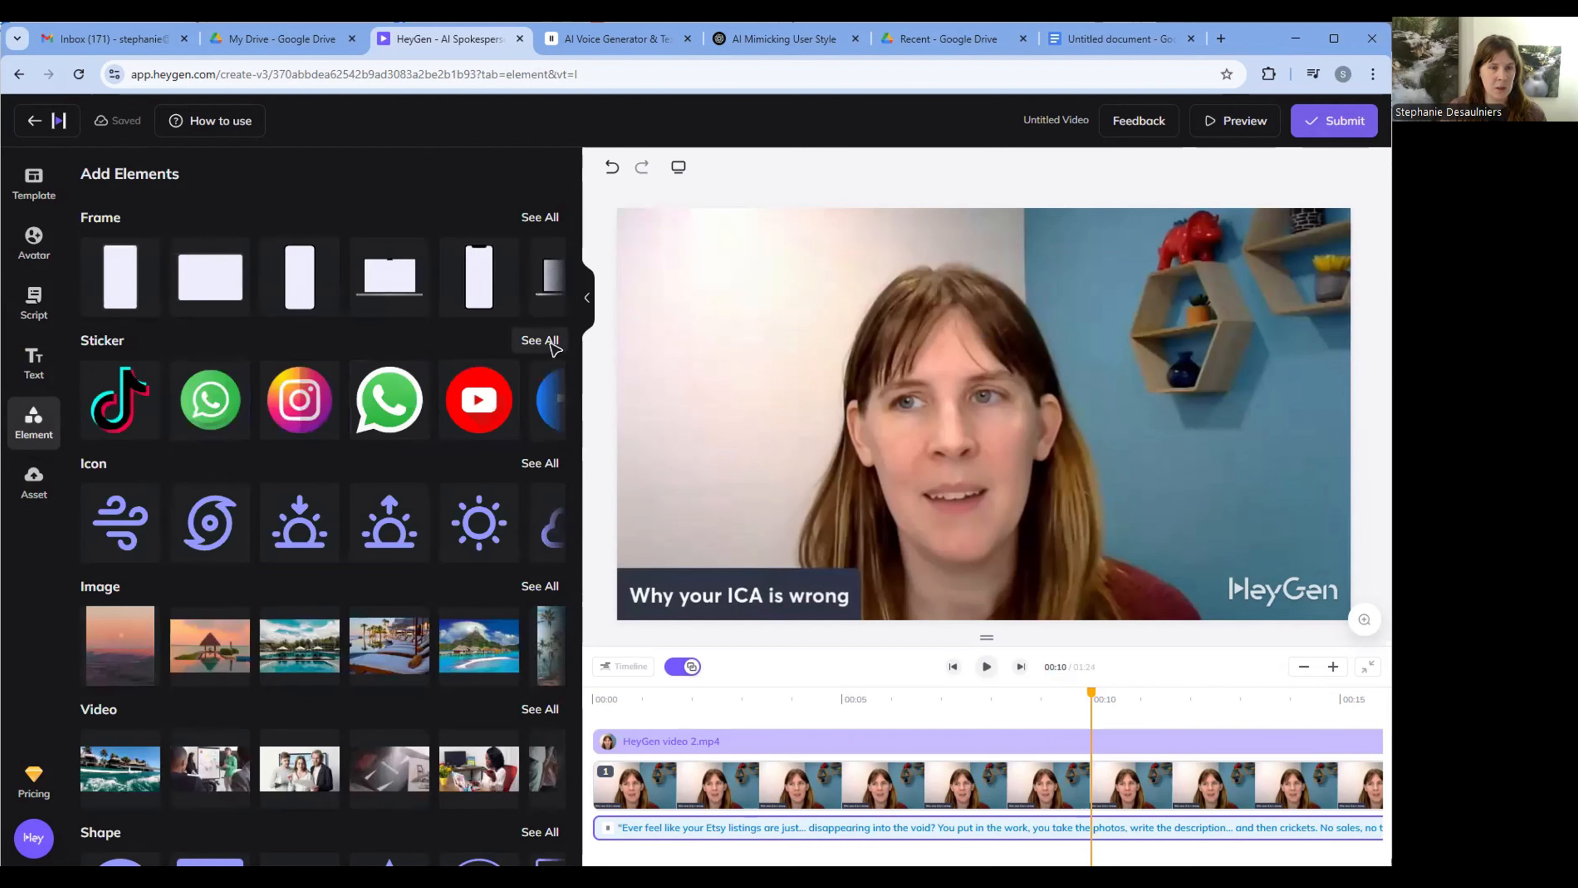
{"action": "left_click", "coordinate": [480, 400]}
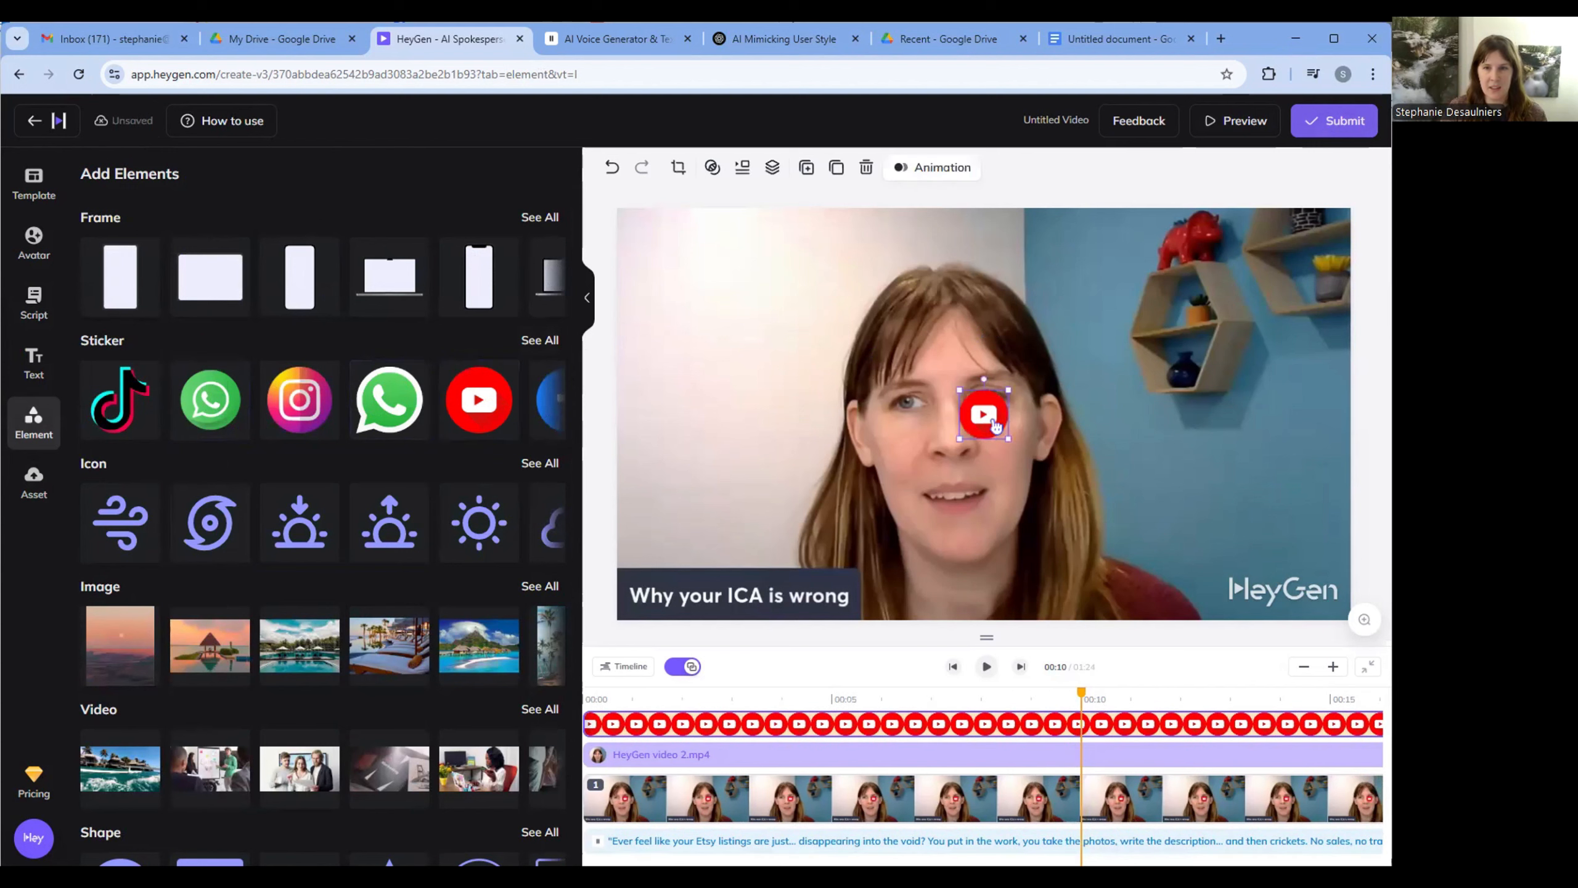
{"action": "left_click_drag", "start_coordinate": [1022, 429], "coordinate": [1234, 606]}
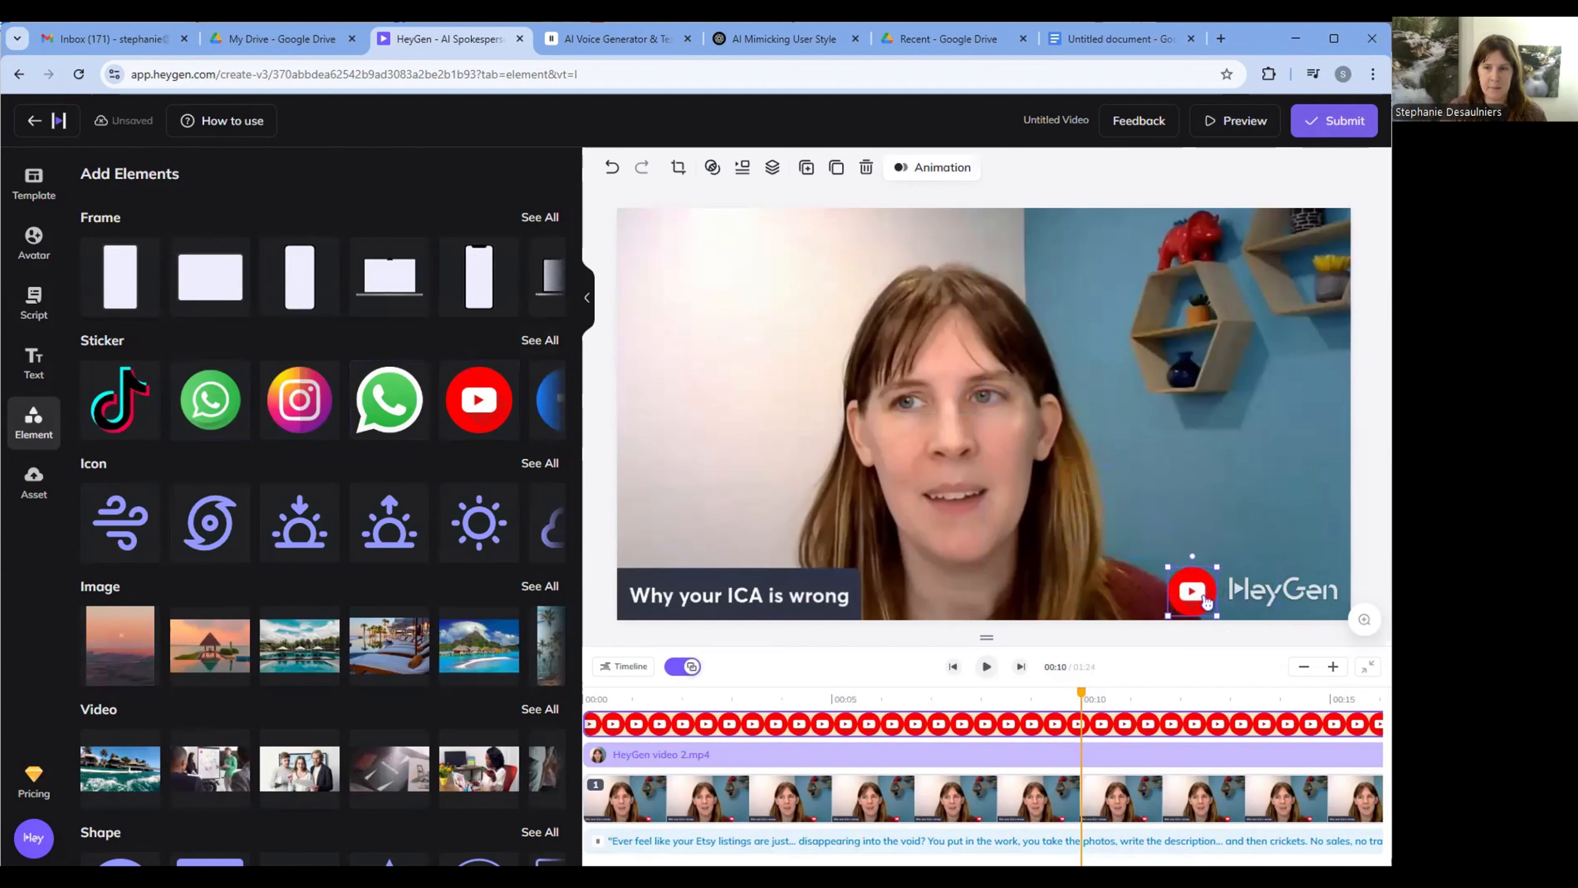
{"action": "key", "text": "Delete"}
- Look through the element library from frames and stickers down to the music tracks, and check the asset library
{"action": "scroll", "coordinate": [199, 373], "scroll_direction": "down", "scroll_amount": 5}
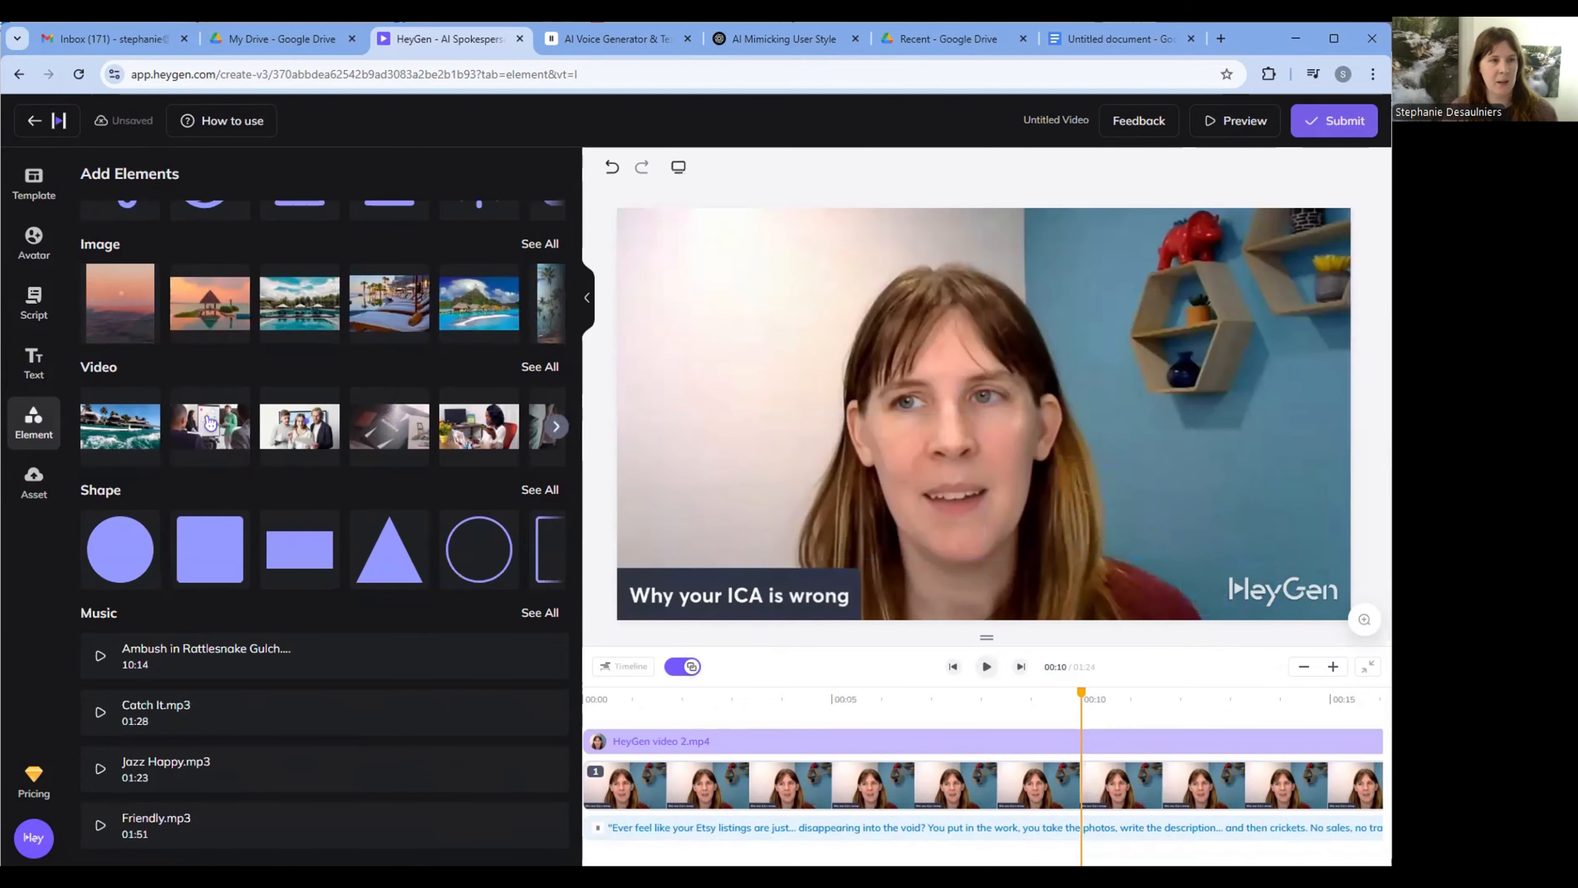
{"action": "scroll", "coordinate": [190, 371], "scroll_direction": "up", "scroll_amount": 5}
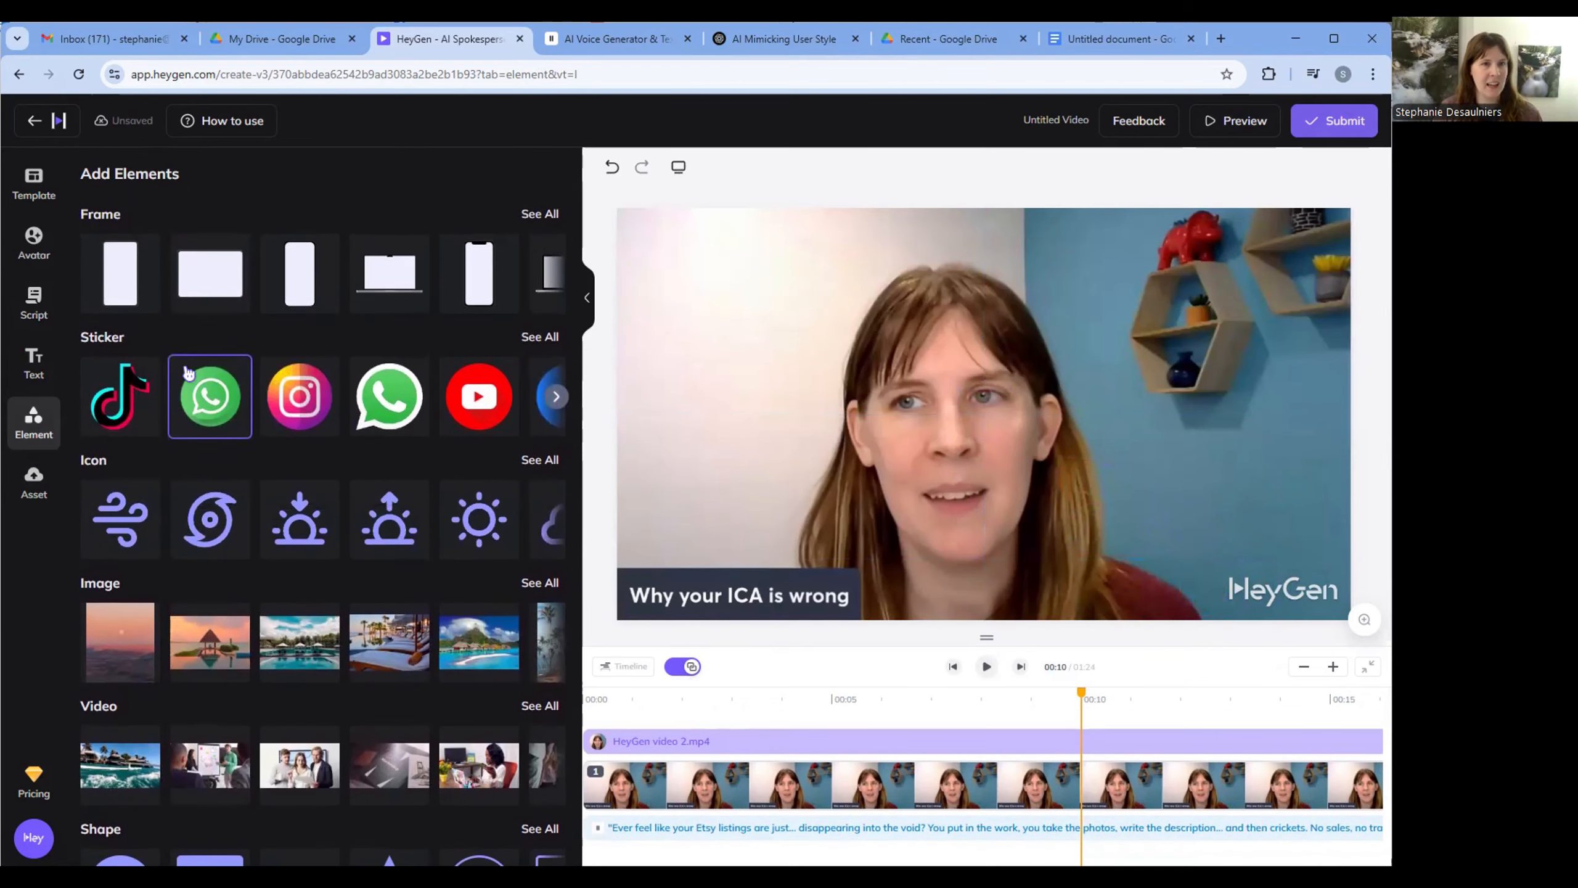
{"action": "scroll", "coordinate": [451, 324], "scroll_direction": "down", "scroll_amount": 5}
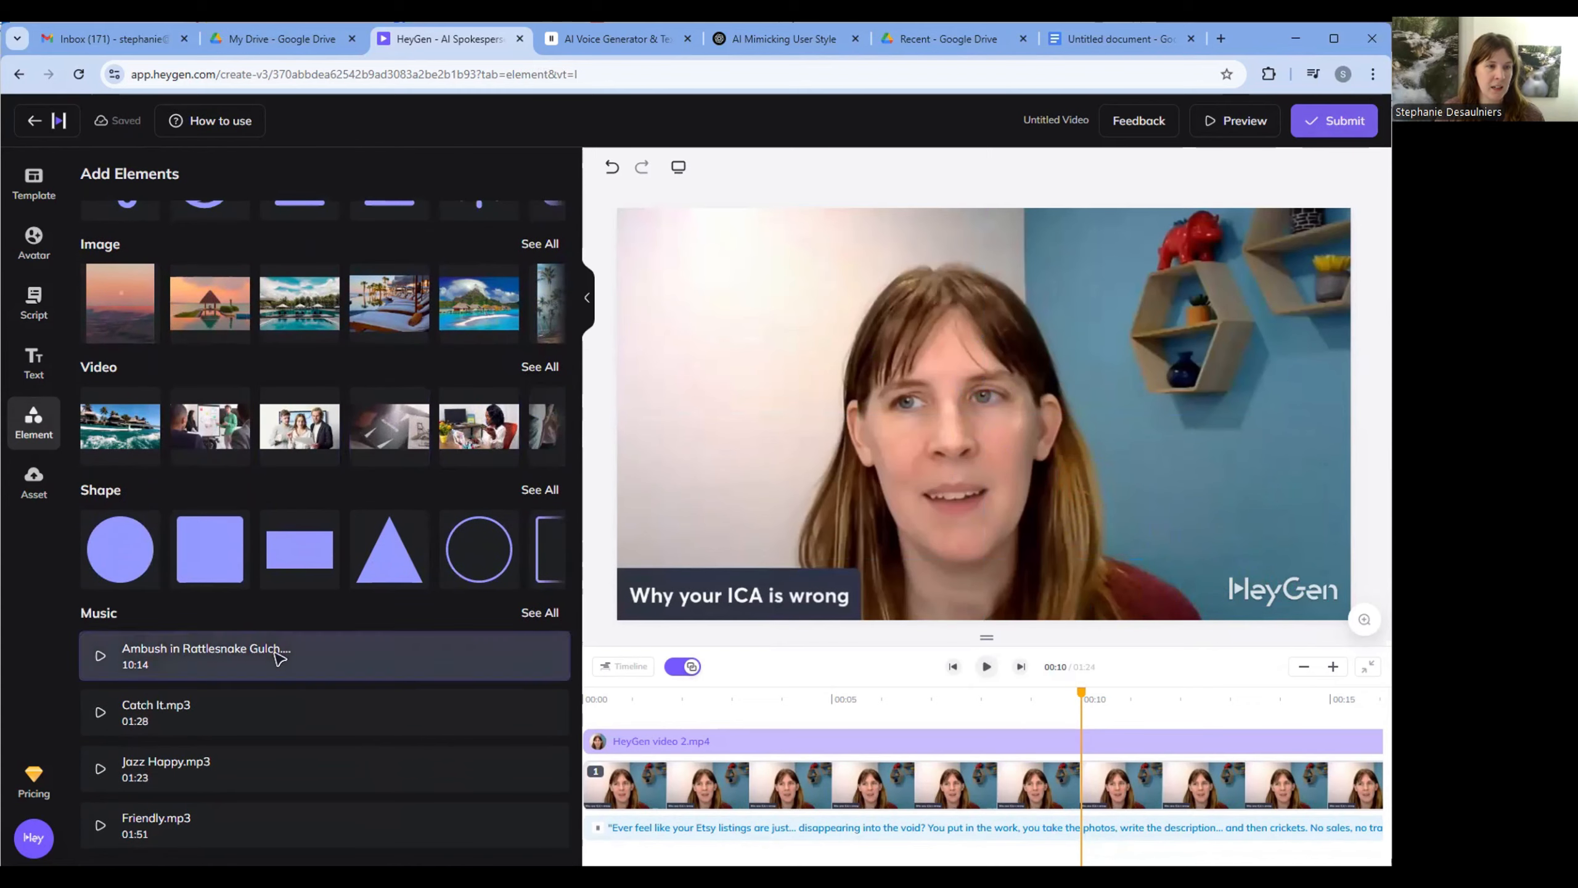
{"action": "scroll", "coordinate": [275, 652], "scroll_direction": "up", "scroll_amount": 5}
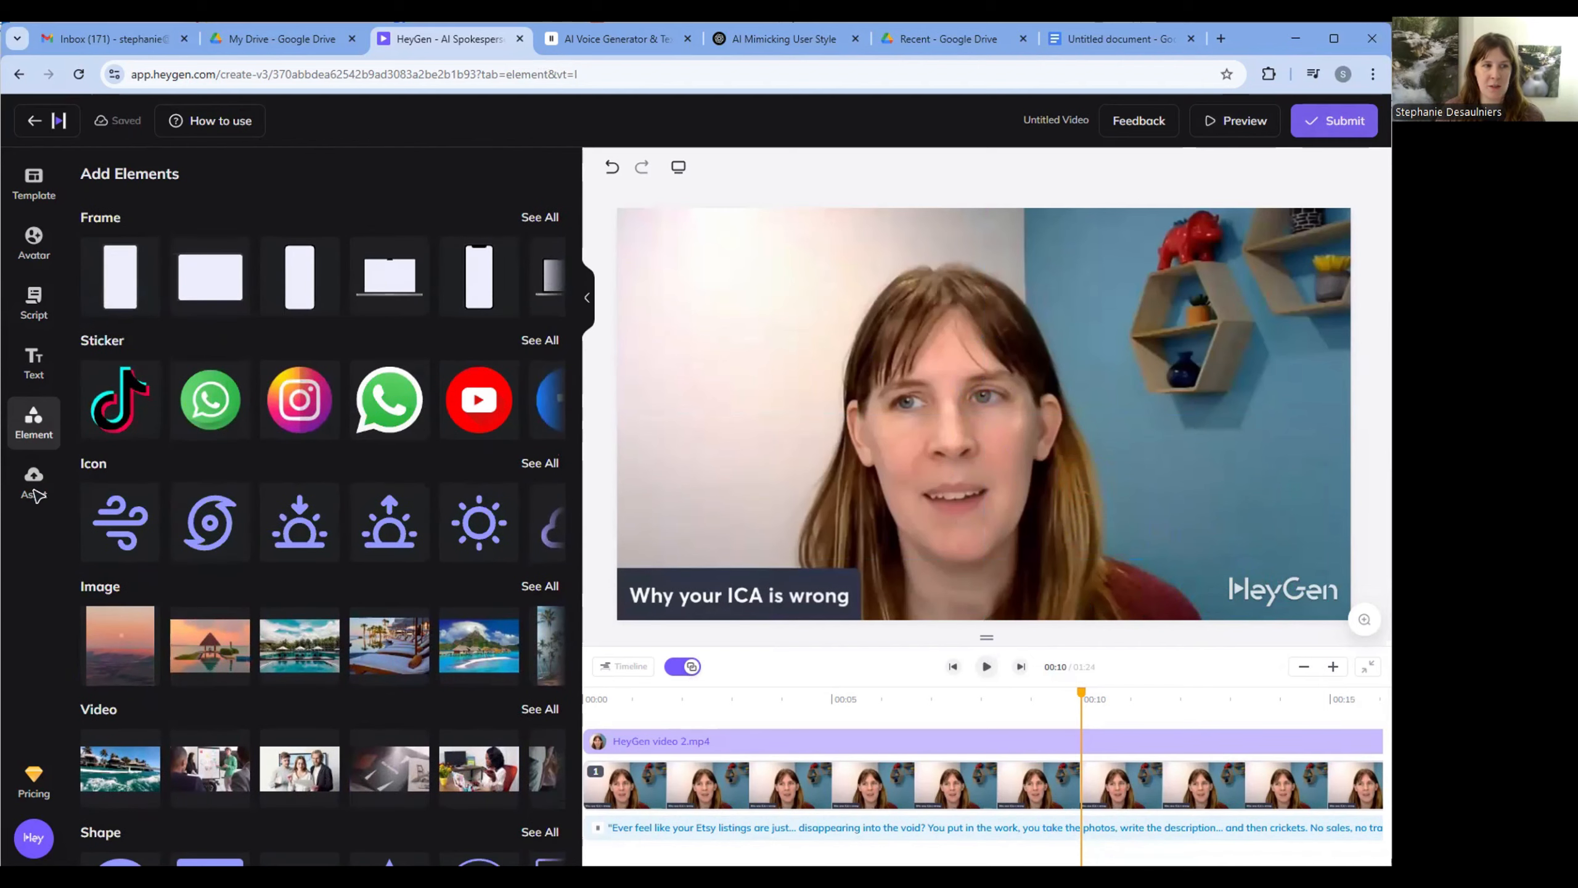
{"action": "left_click", "coordinate": [36, 495]}
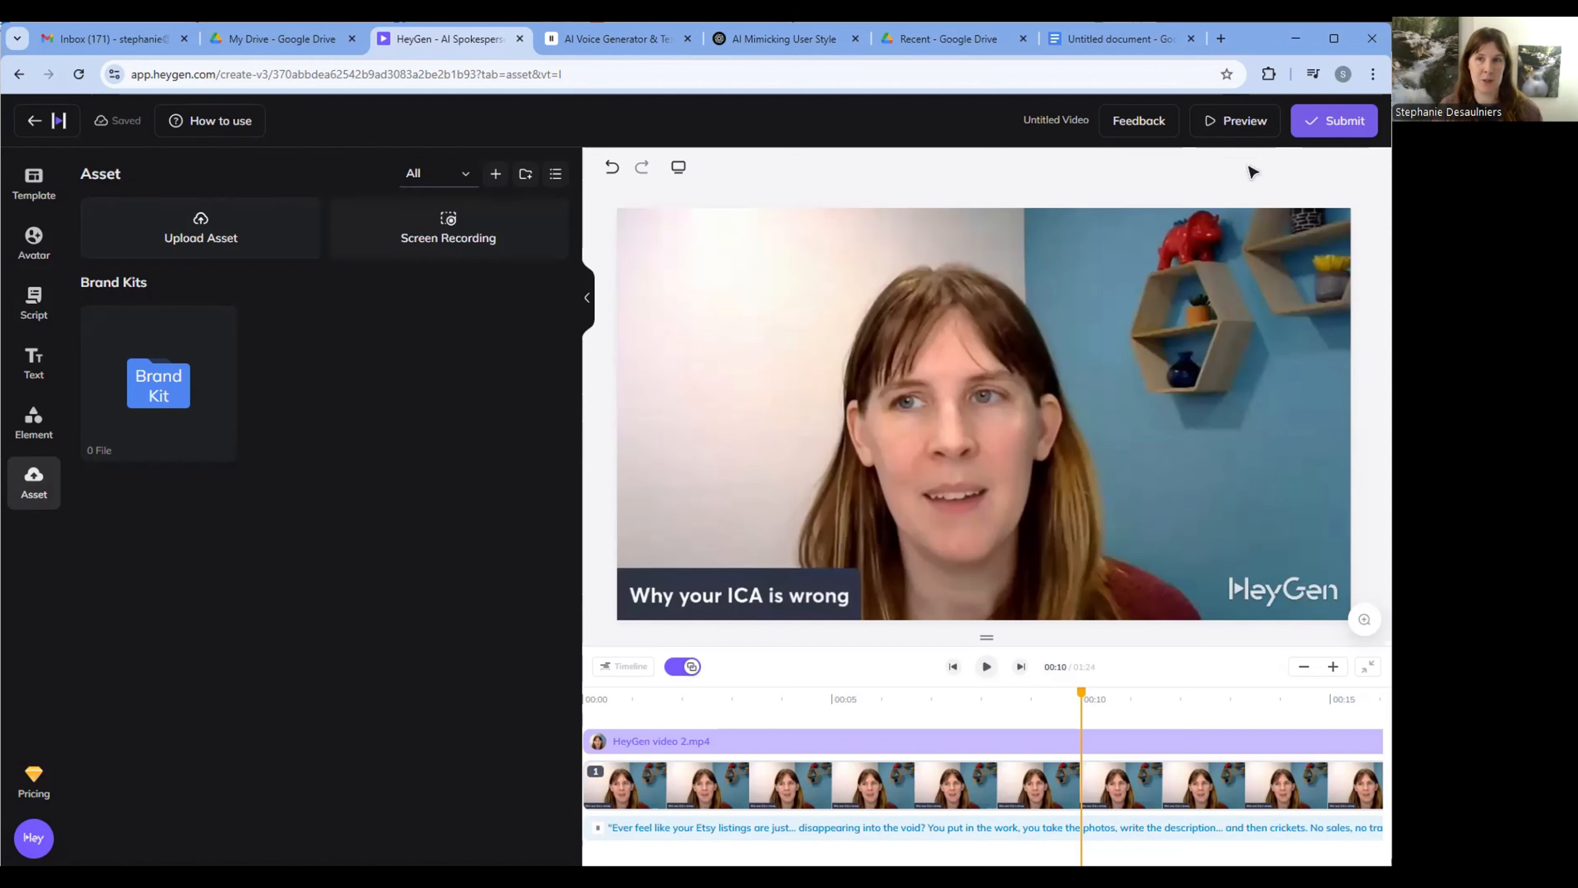
- Submit the video under the filename "AI clone tutorial" with the HeyGen watermark turned off
{"action": "left_click", "coordinate": [1331, 120]}
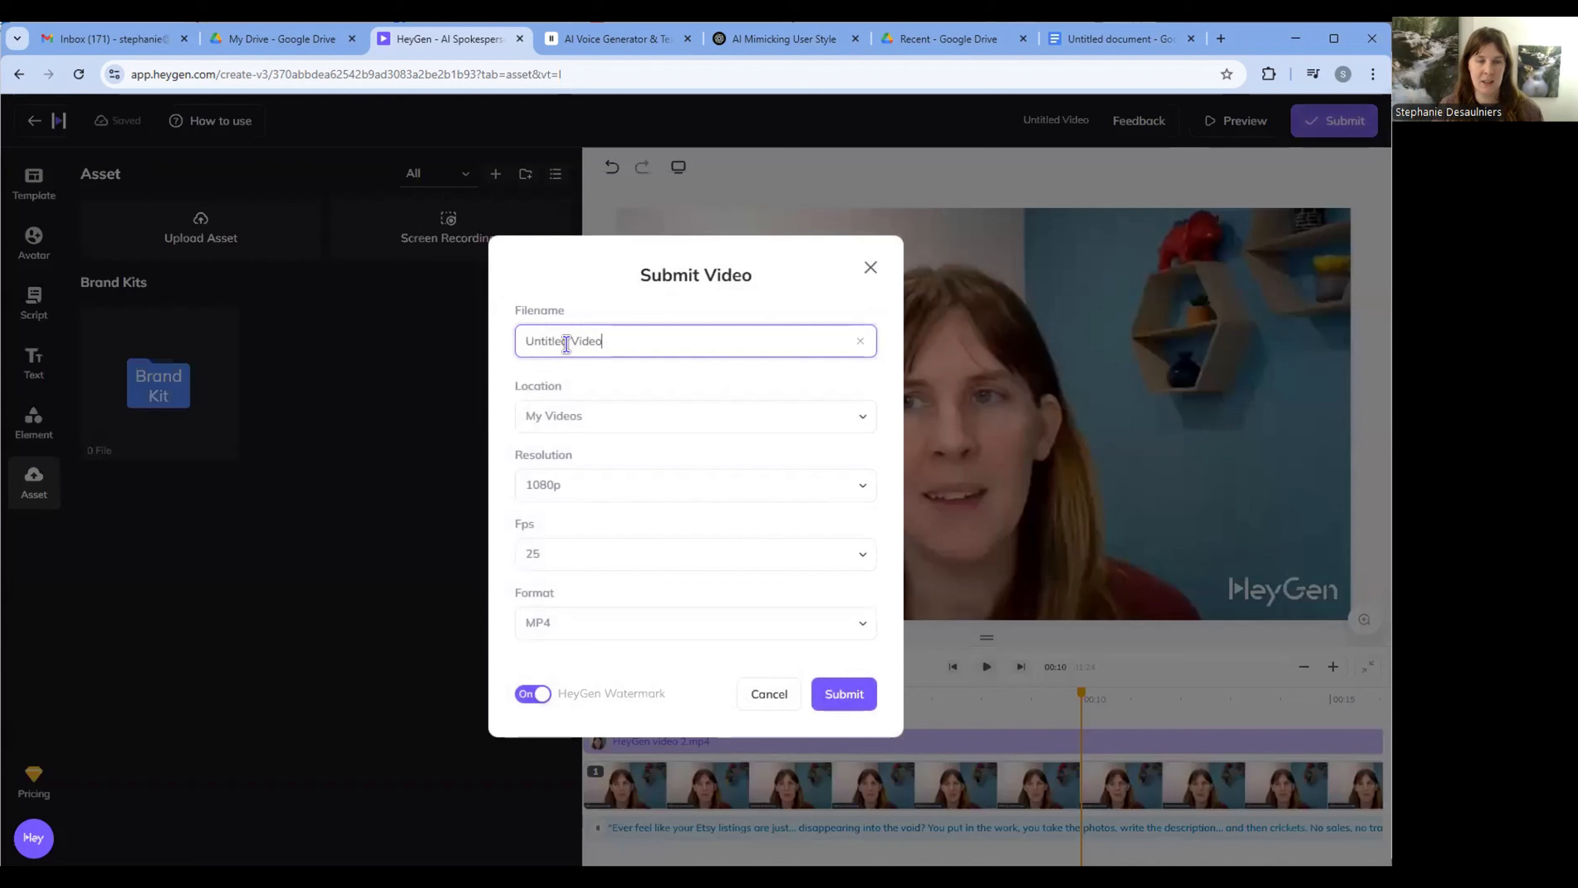
{"action": "triple_click", "coordinate": [566, 344]}
{"action": "type", "text": "A"}
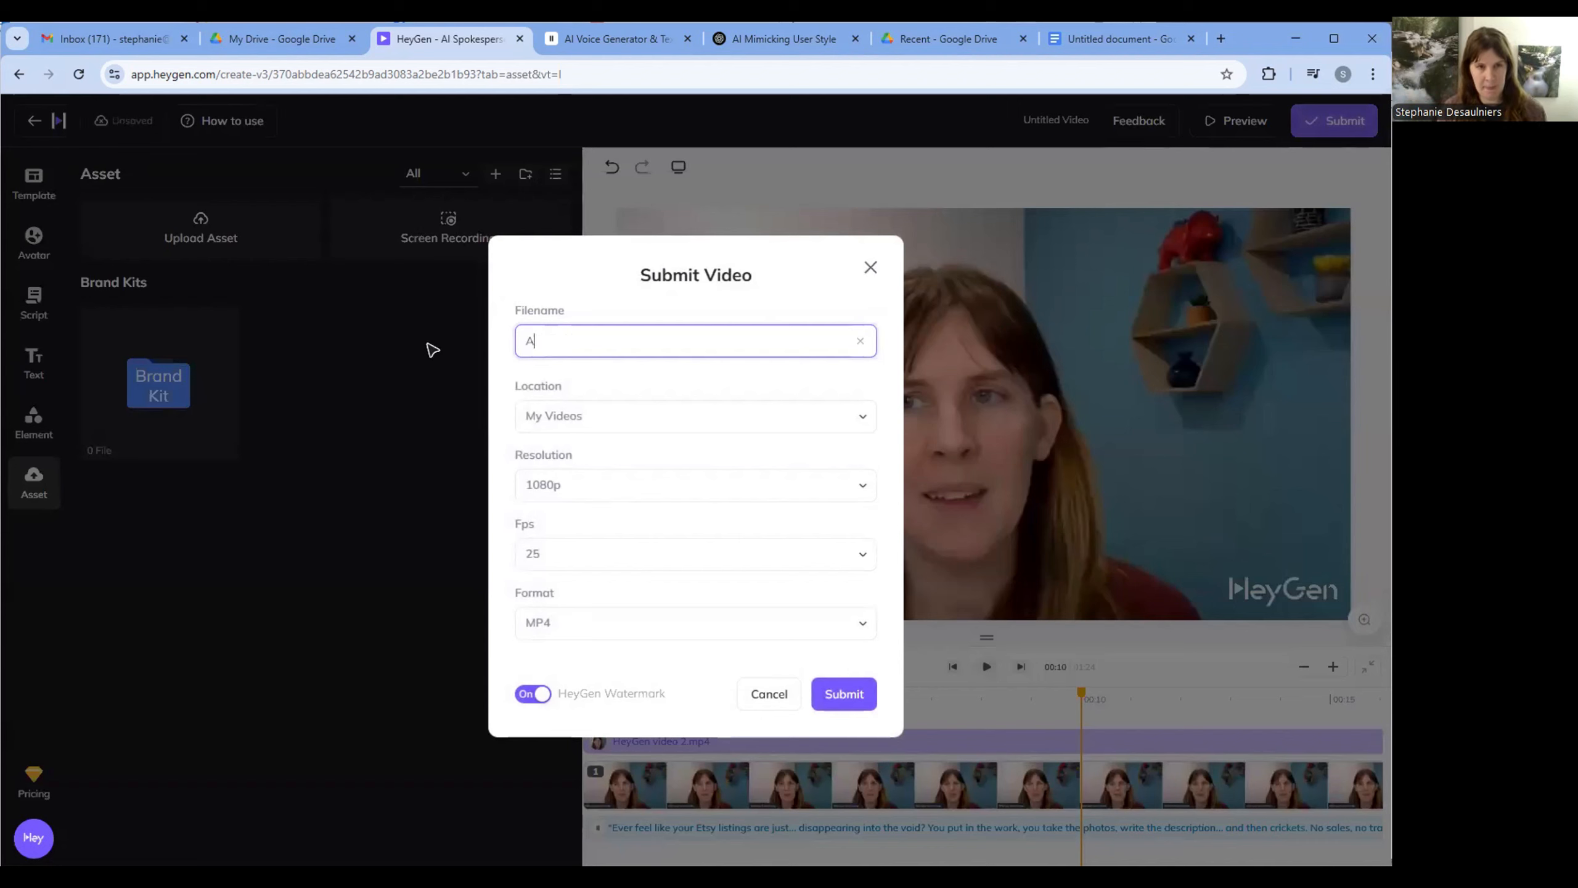
{"action": "type", "text": "I clone tutorial"}
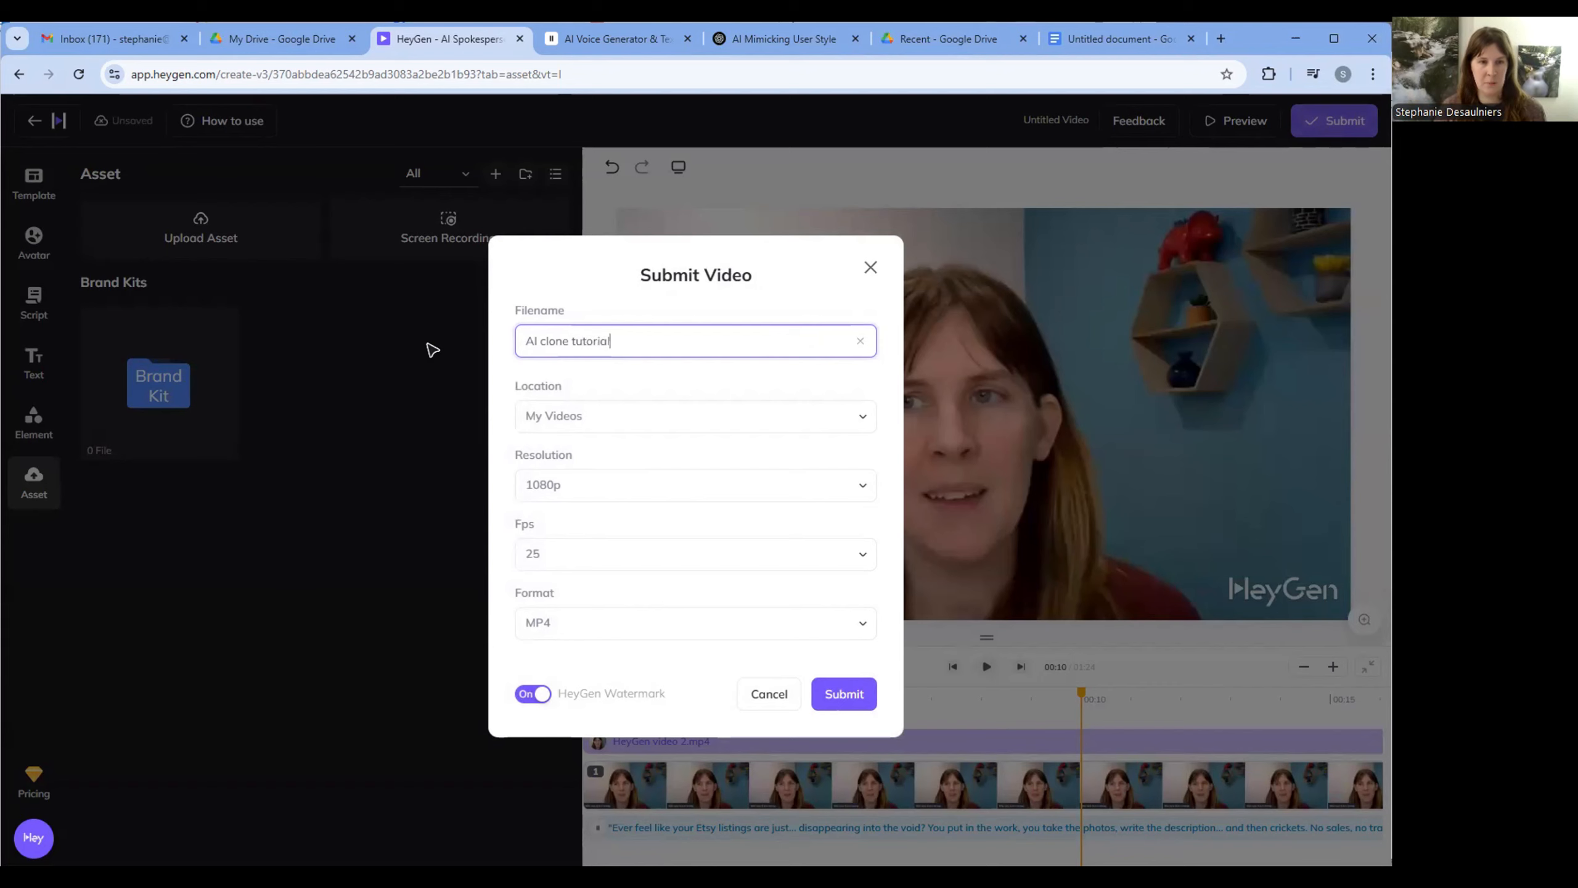
{"action": "left_click", "coordinate": [543, 696]}
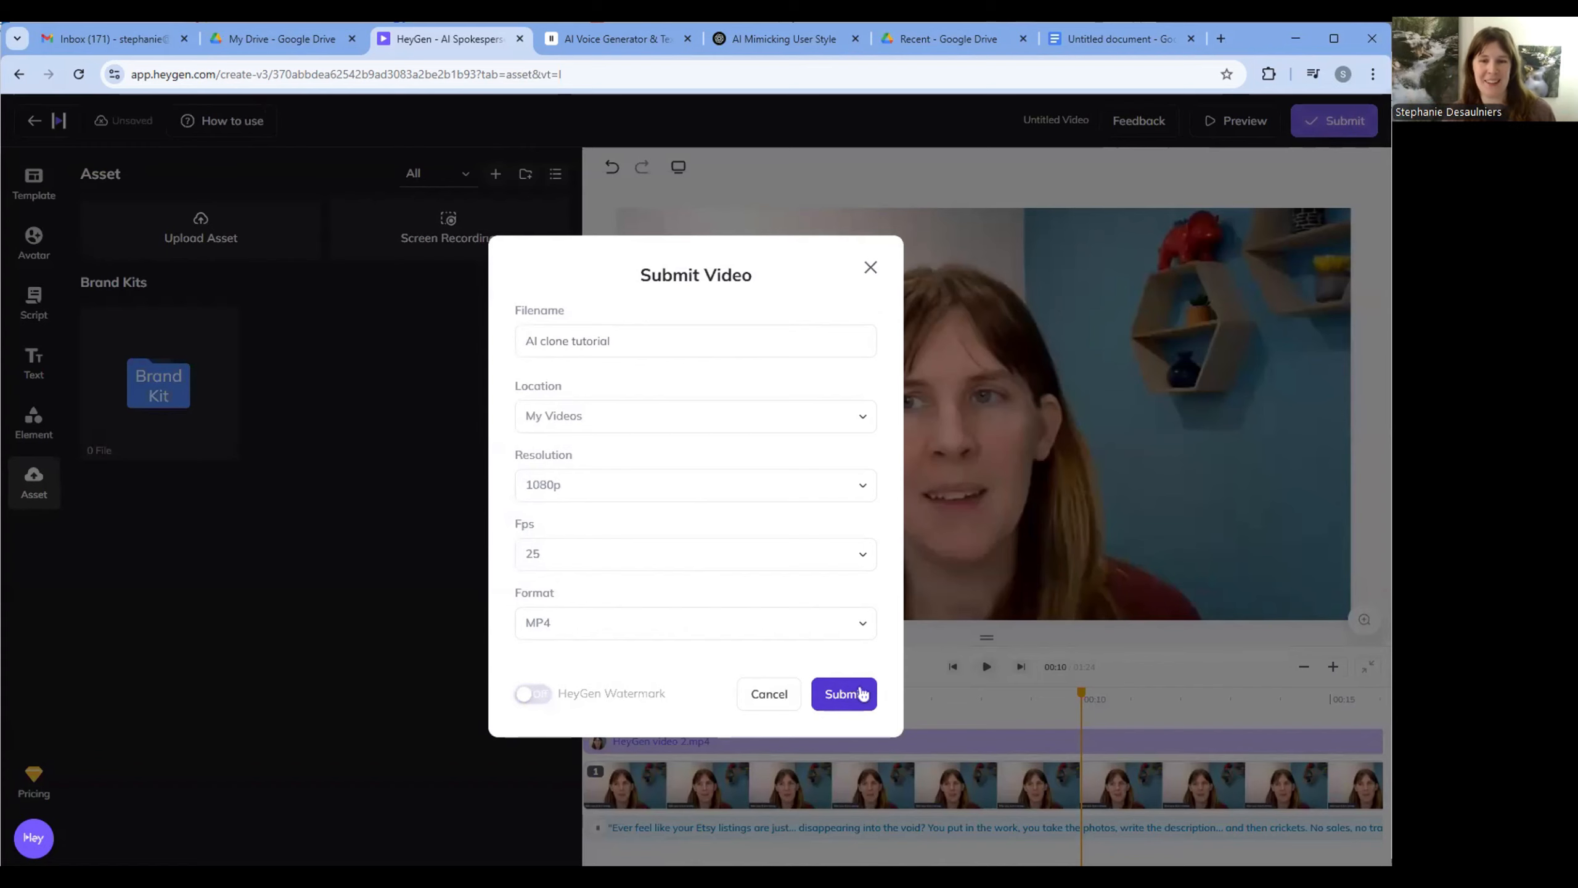
{"action": "left_click", "coordinate": [862, 692]}
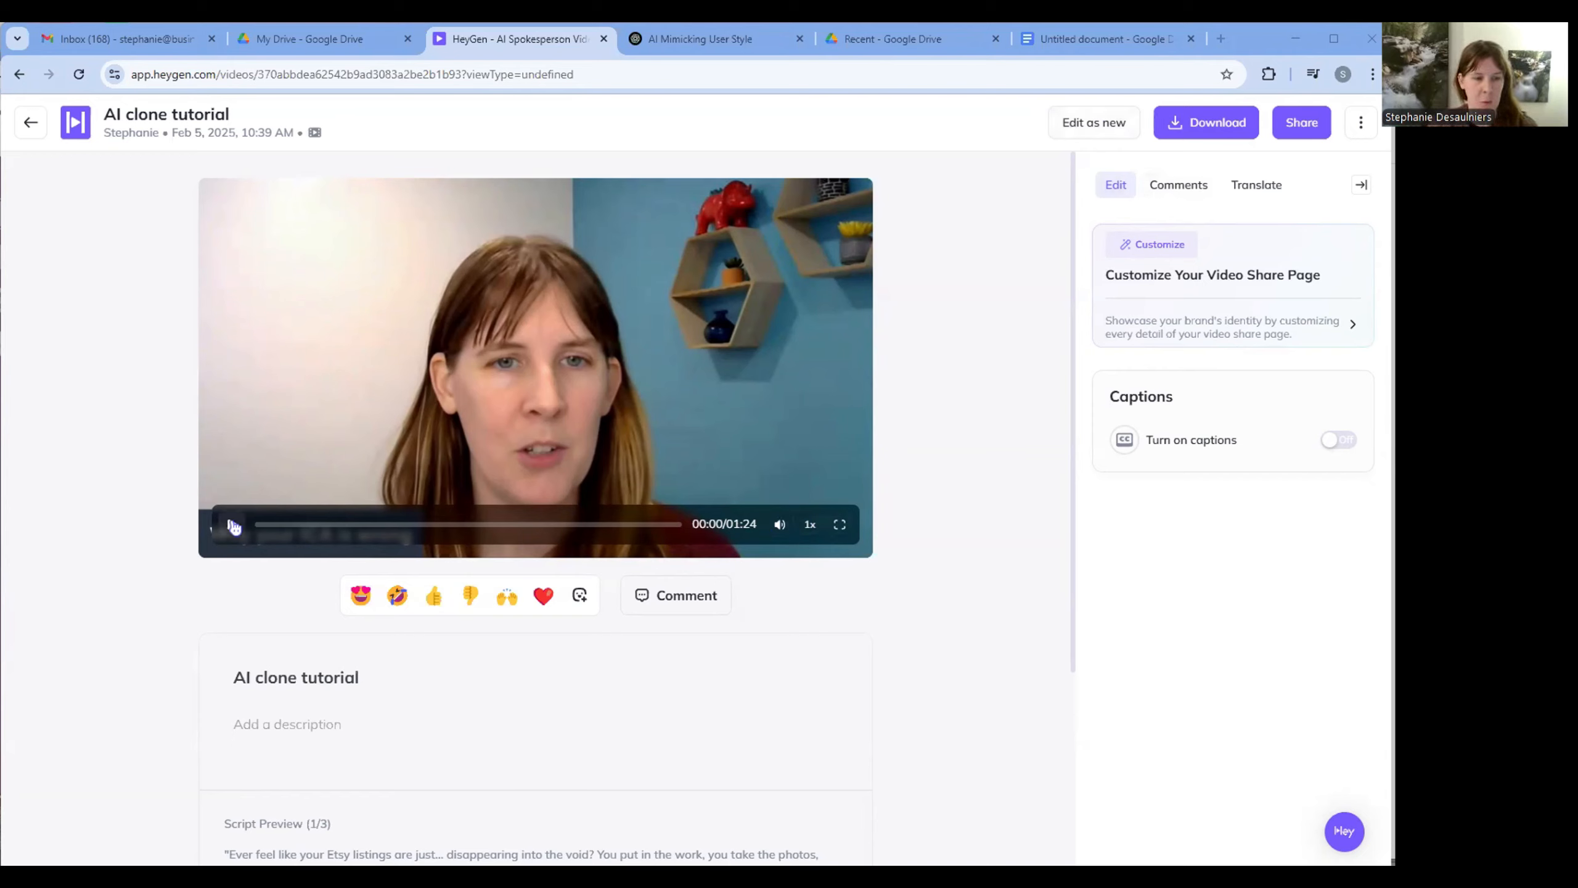
- Play the opening of the finished "AI clone tutorial" video, then a section near its end
{"action": "left_click", "coordinate": [234, 525]}
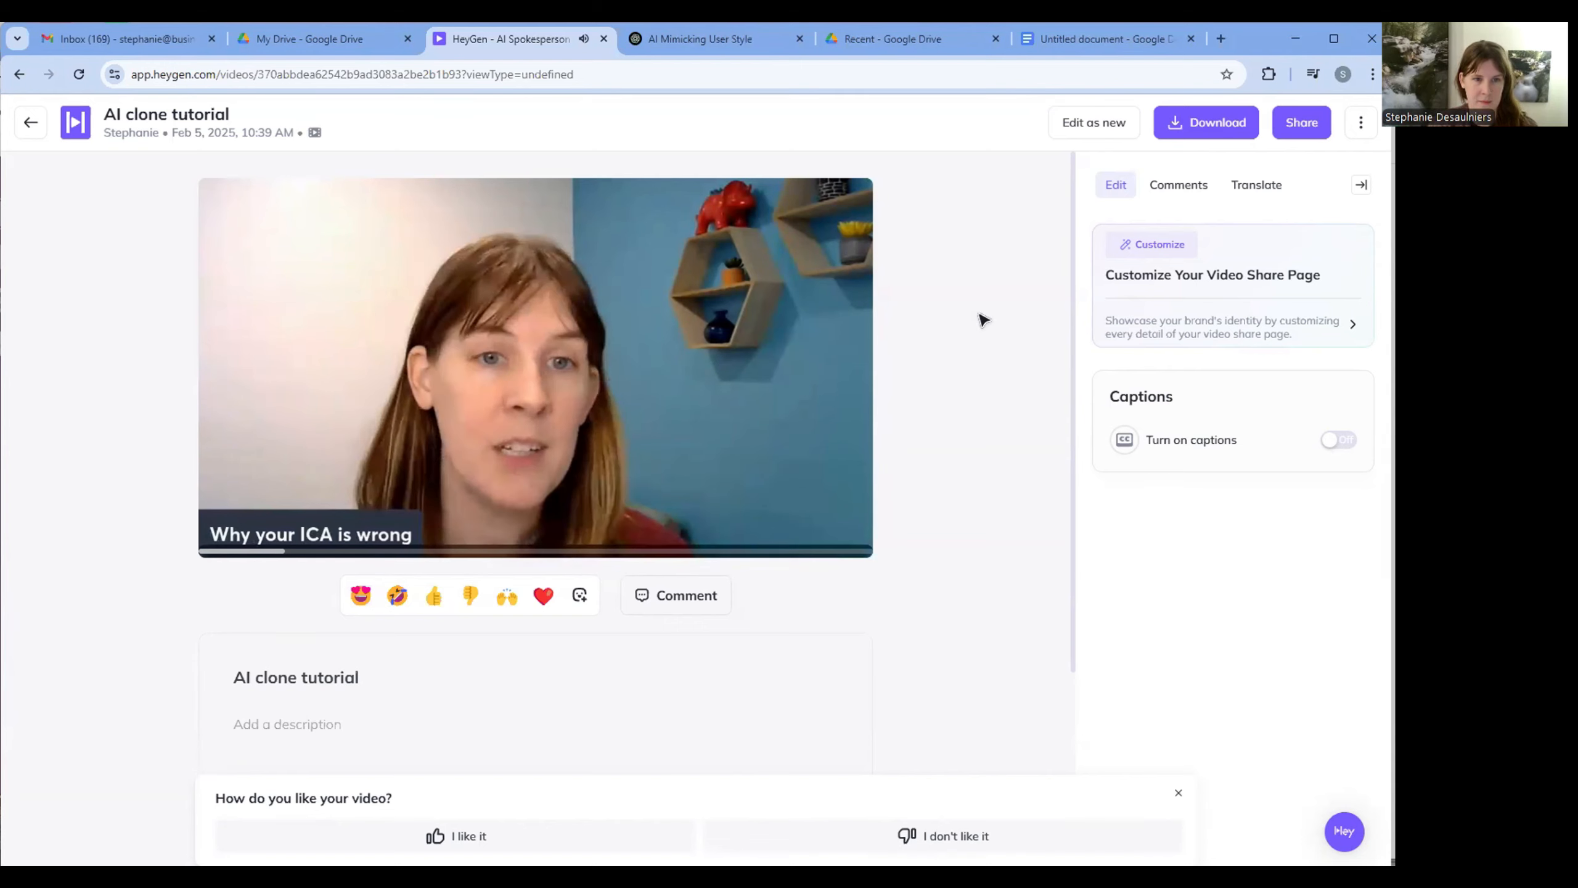
{"action": "mouse_move", "coordinate": [227, 548]}
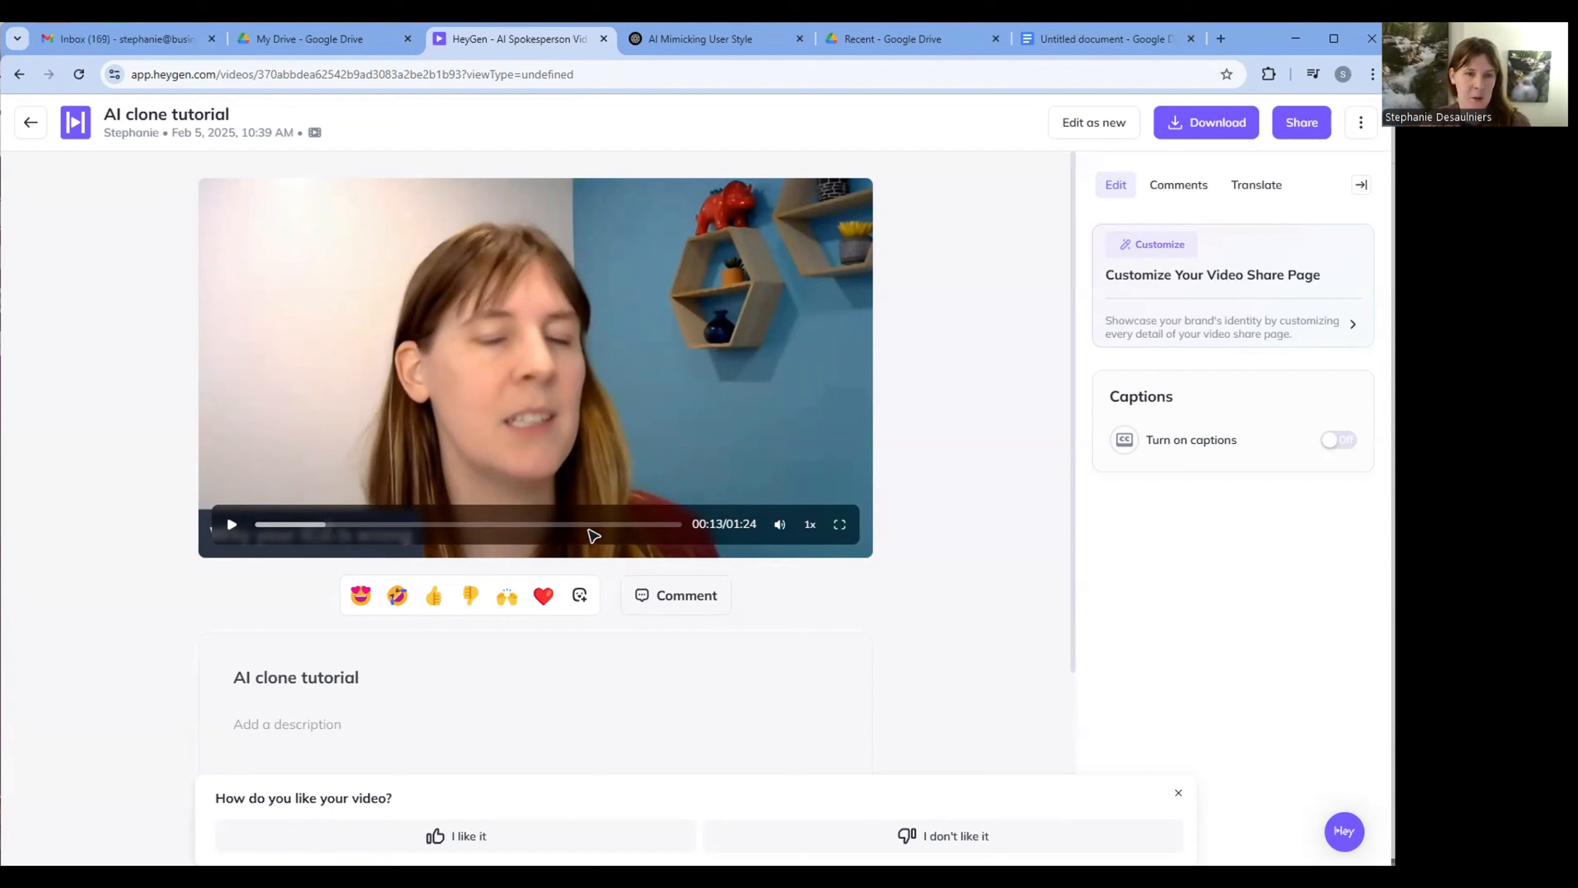
{"action": "left_click", "coordinate": [601, 525]}
{"action": "left_click", "coordinate": [235, 522]}
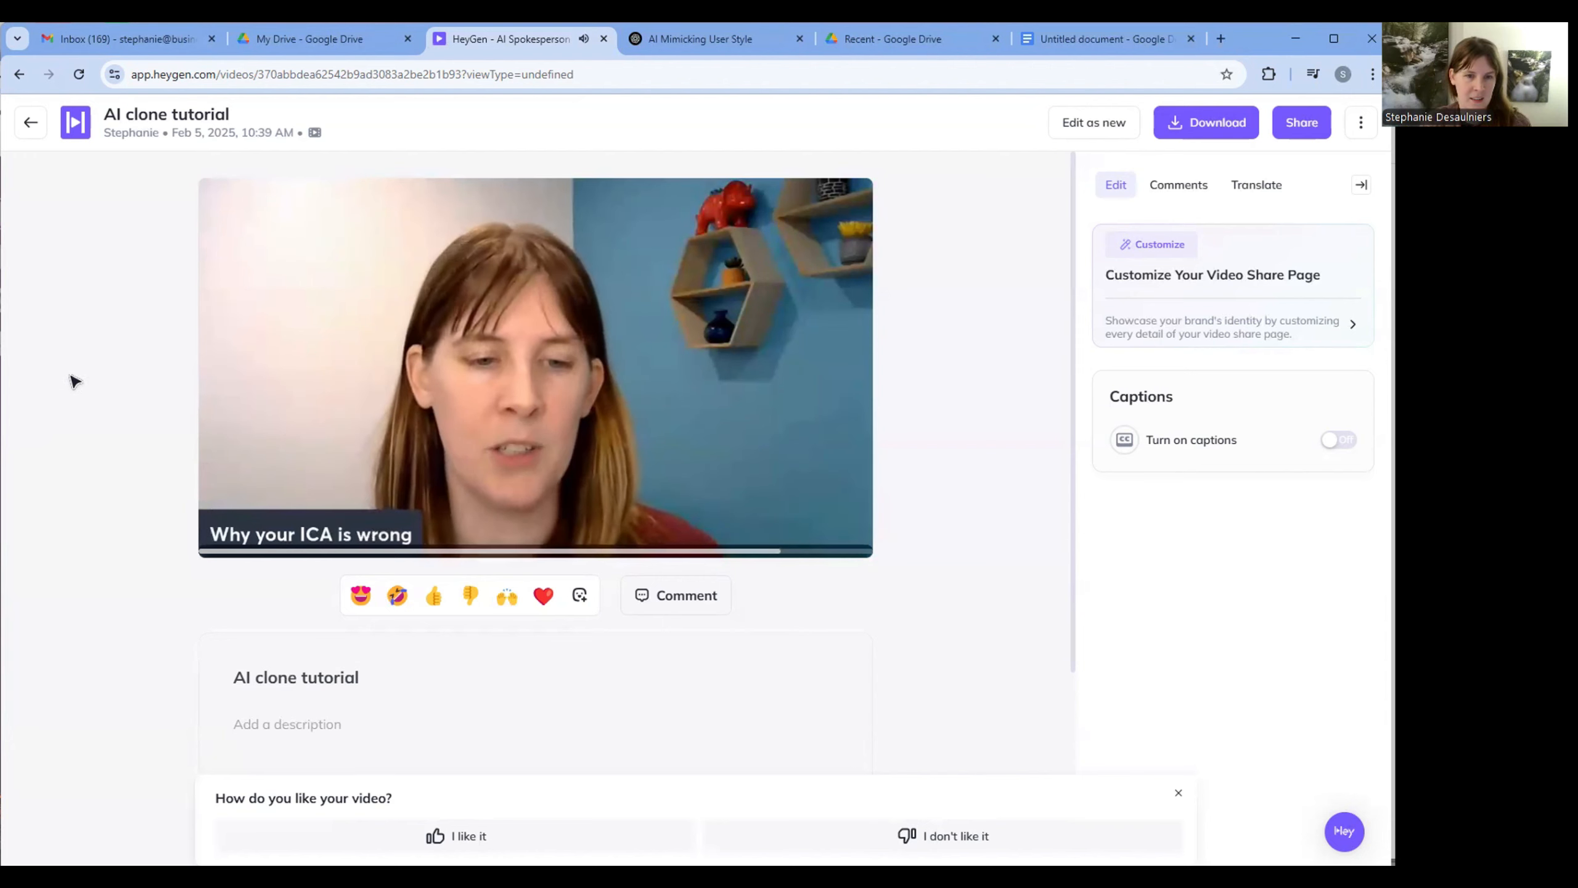
{"action": "mouse_move", "coordinate": [281, 409]}
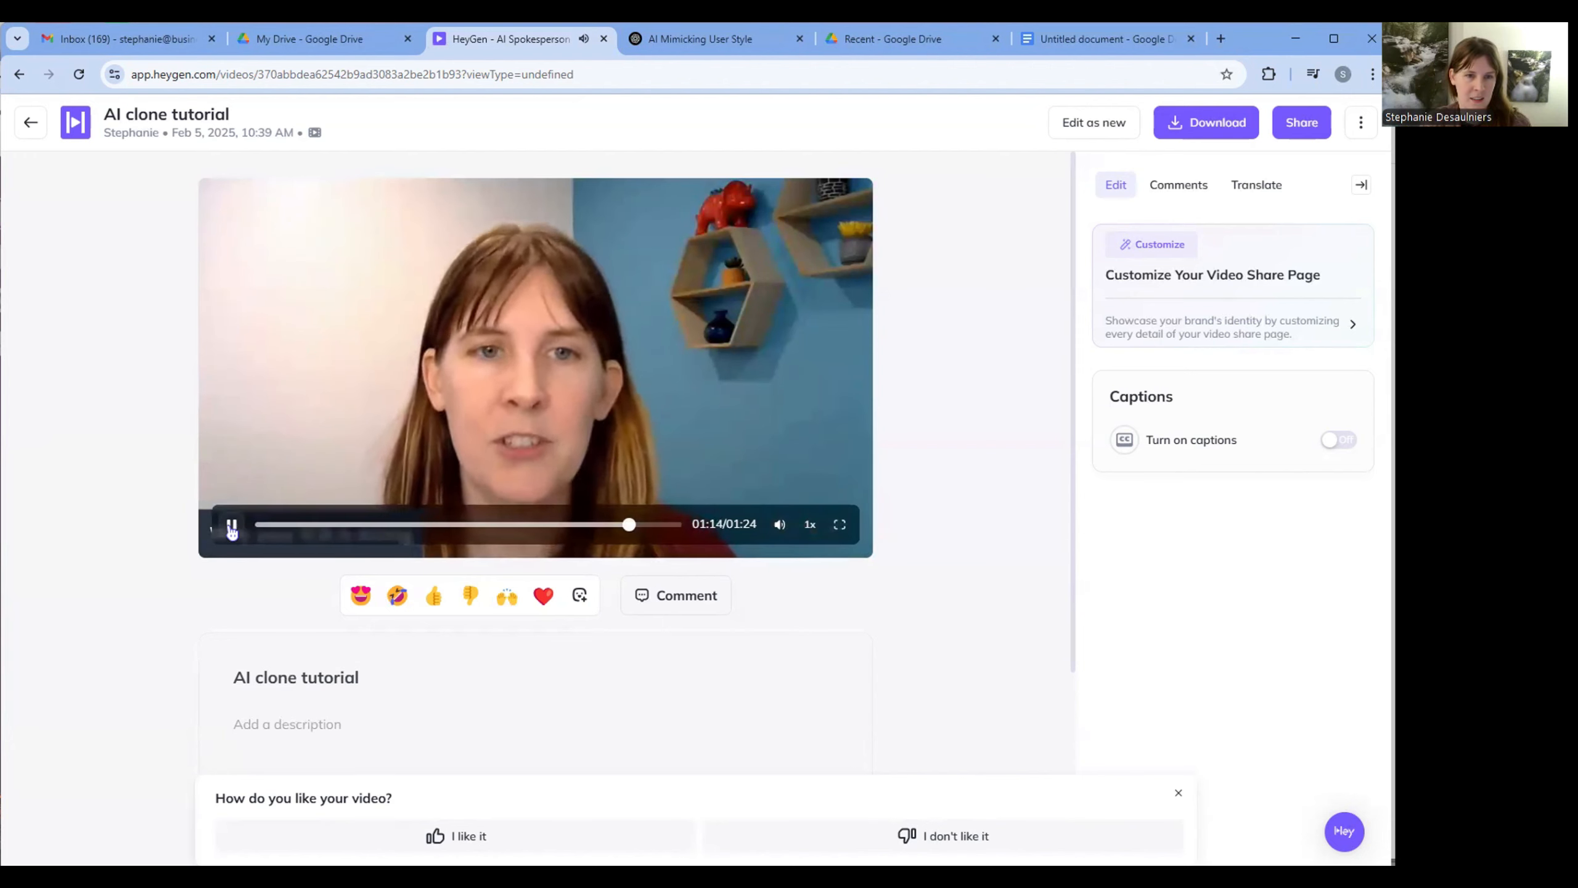